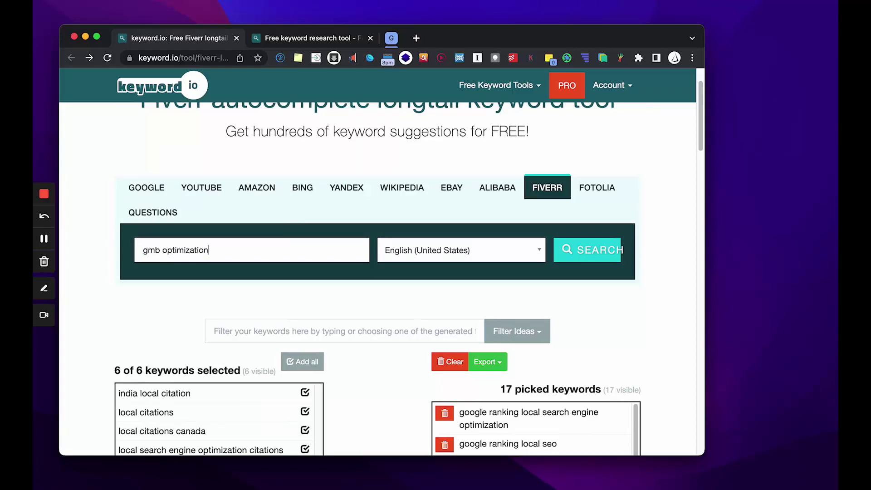
# Search Fiverr suggestions for "gmb optimization" and pick every keyword from "fiverr gig search engine optimization" through "search engine optimization guest post".
pyautogui.press('Return')
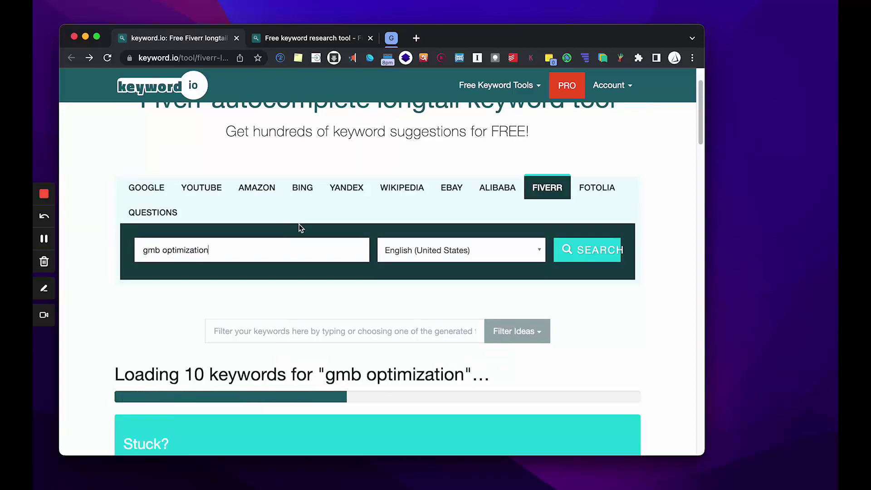
pyautogui.scroll(-5, 295, 252)
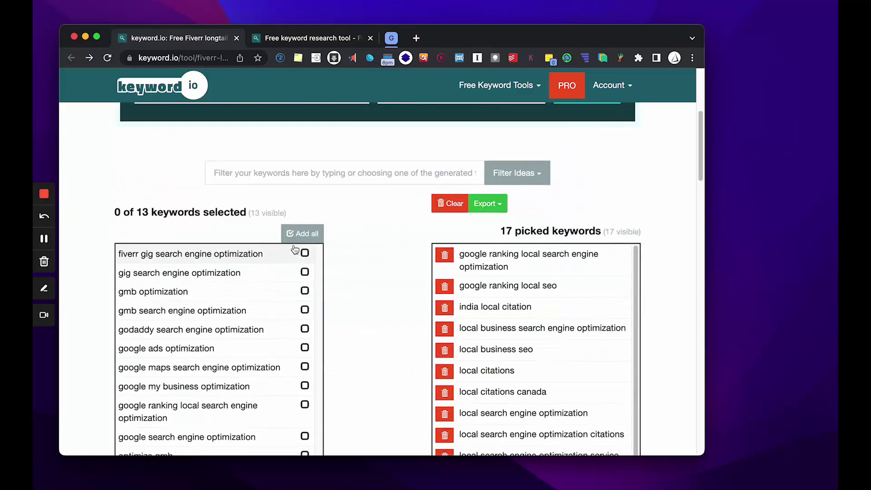
pyautogui.click(210, 254)
pyautogui.click(211, 273)
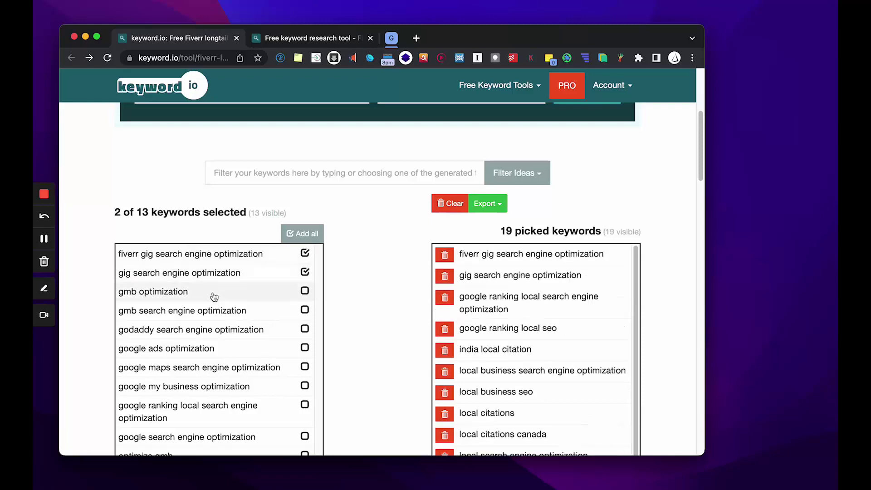
pyautogui.click(214, 291)
pyautogui.click(217, 310)
pyautogui.click(217, 330)
pyautogui.click(216, 349)
pyautogui.scroll(-3, 217, 291)
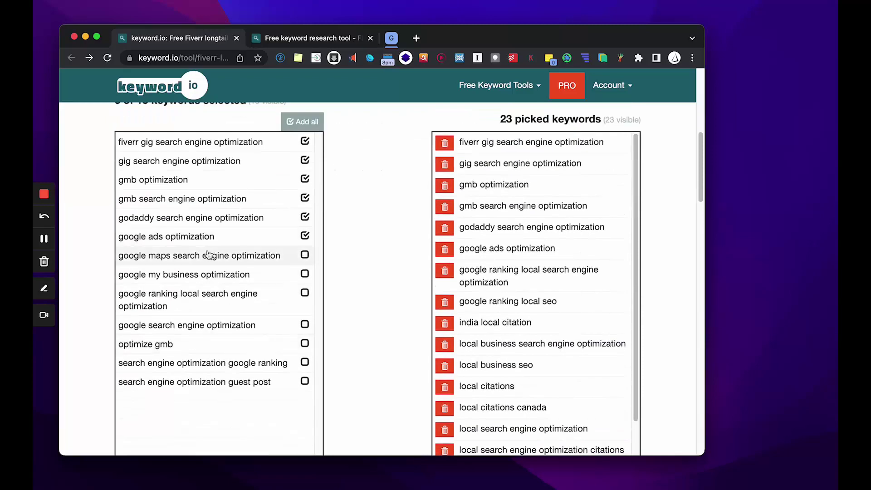
pyautogui.click(211, 256)
pyautogui.click(210, 276)
pyautogui.click(212, 287)
pyautogui.click(201, 327)
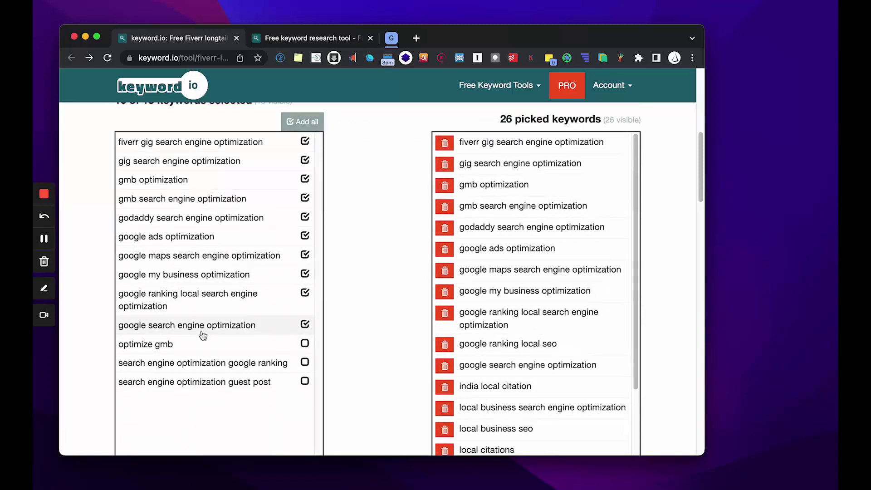
pyautogui.click(193, 346)
pyautogui.click(188, 364)
pyautogui.click(188, 383)
# Export the complete list of picked keywords by copying the selection to the clipboard.
pyautogui.scroll(4, 213, 402)
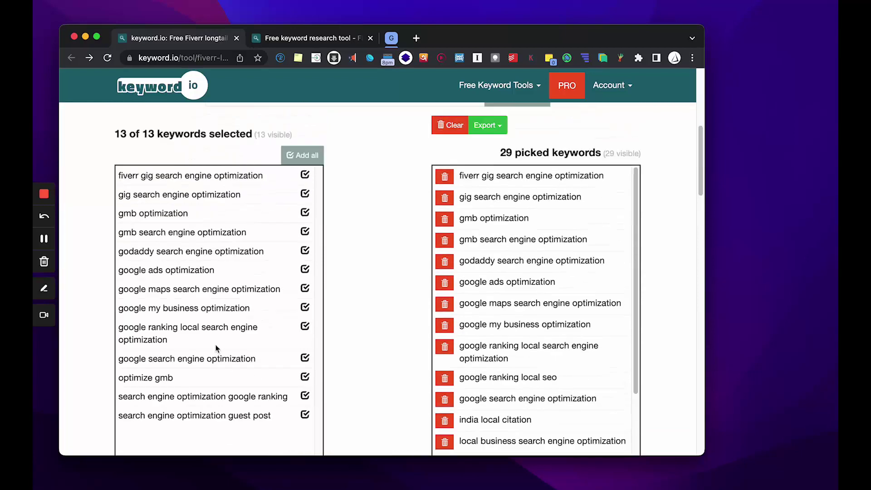
pyautogui.scroll(-8, 454, 272)
pyautogui.scroll(6, 481, 214)
pyautogui.click(488, 174)
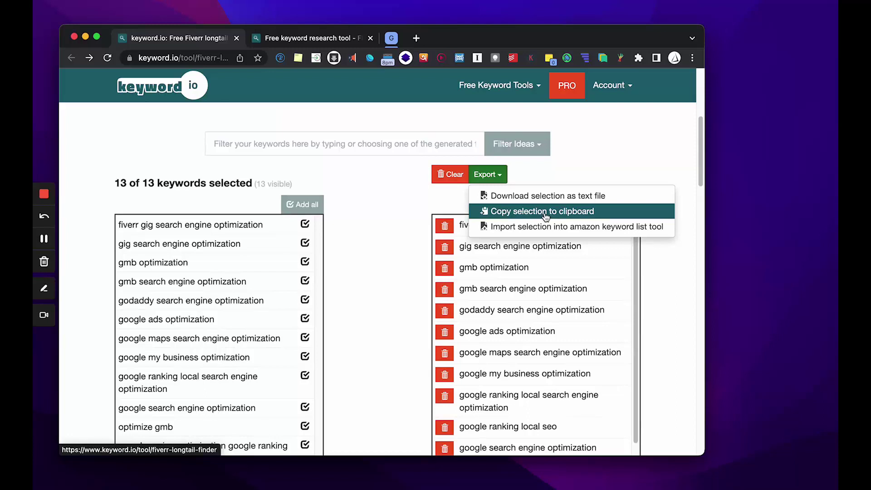
pyautogui.click(583, 212)
# Paste the copied keywords into column A of a new Google Sheets spreadsheet from sheets.new and fit the column width to them.
pyautogui.click(417, 38)
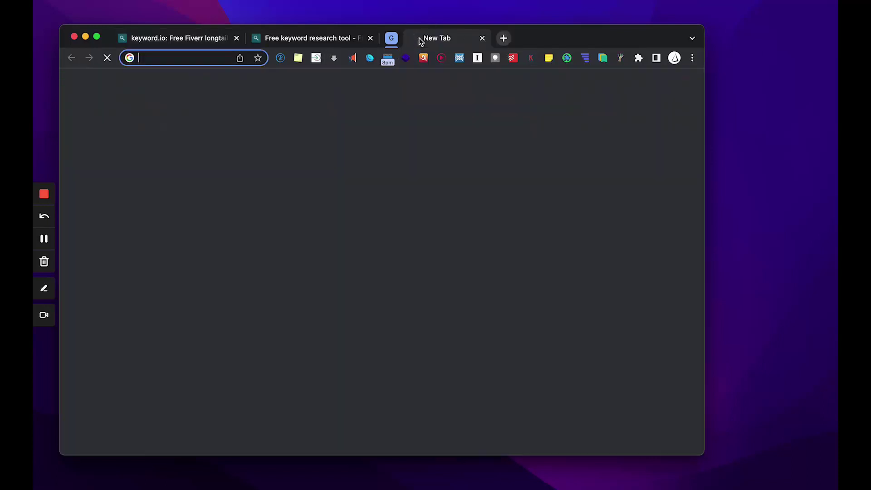
pyautogui.write('shee')
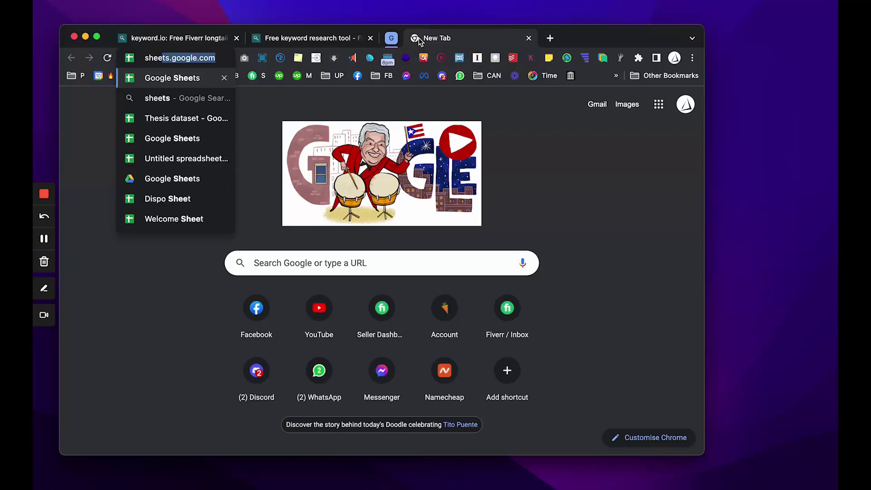
pyautogui.write('ts.new')
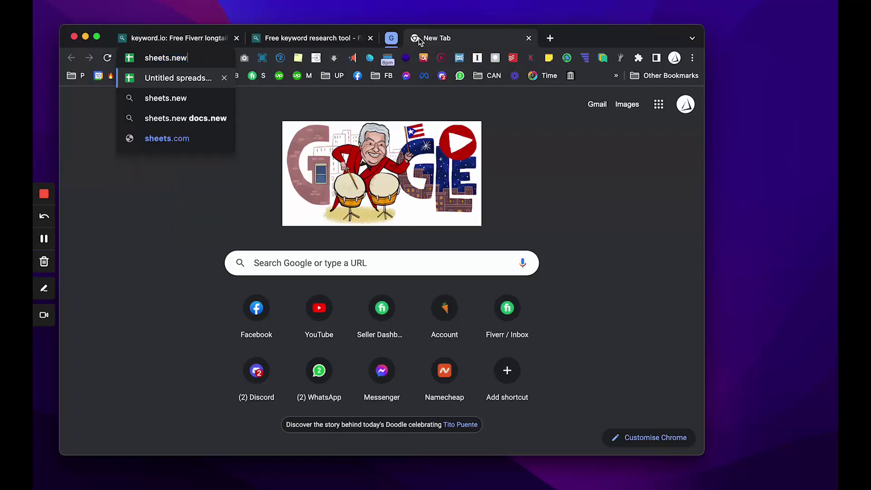
pyautogui.press('Return')
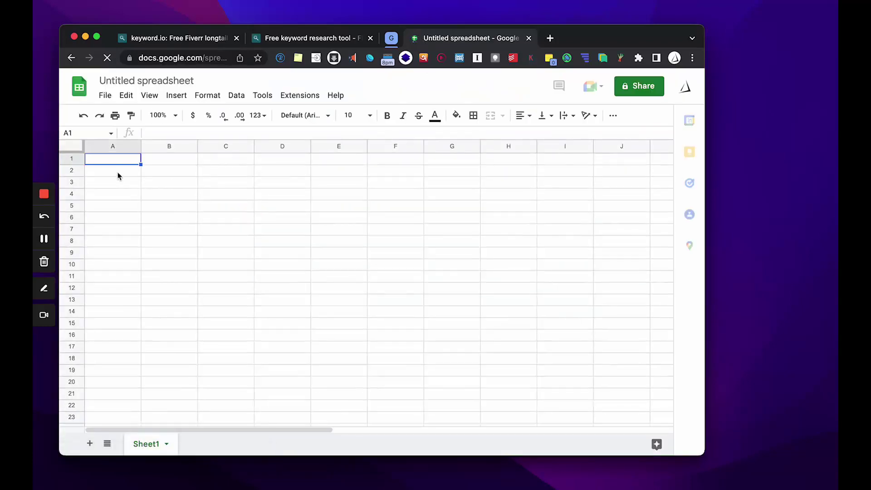
pyautogui.press('super+v')
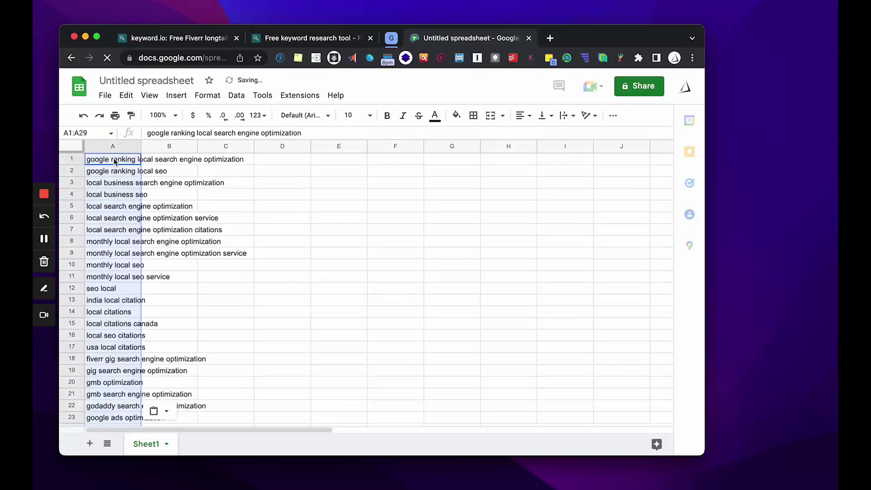
pyautogui.doubleClick(140, 146)
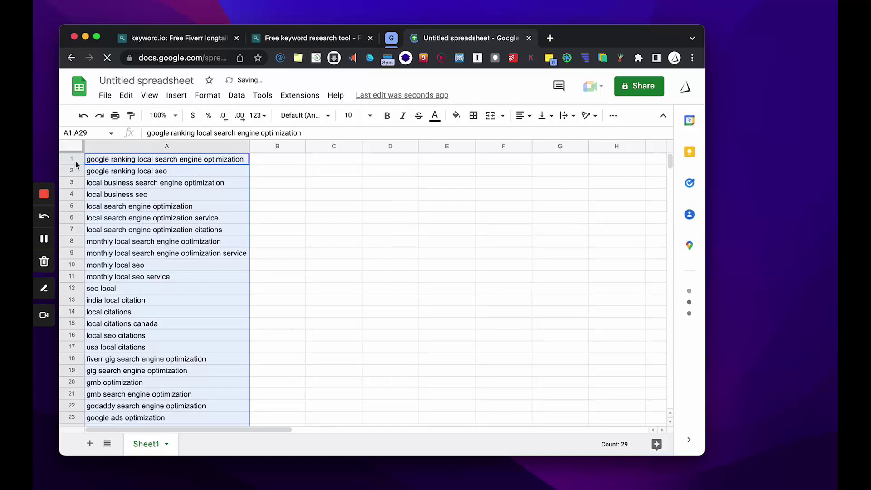
# Insert a row above the pasted keywords and enter the heading "Keywords" in A1.
pyautogui.rightClick(74, 163)
pyautogui.click(127, 255)
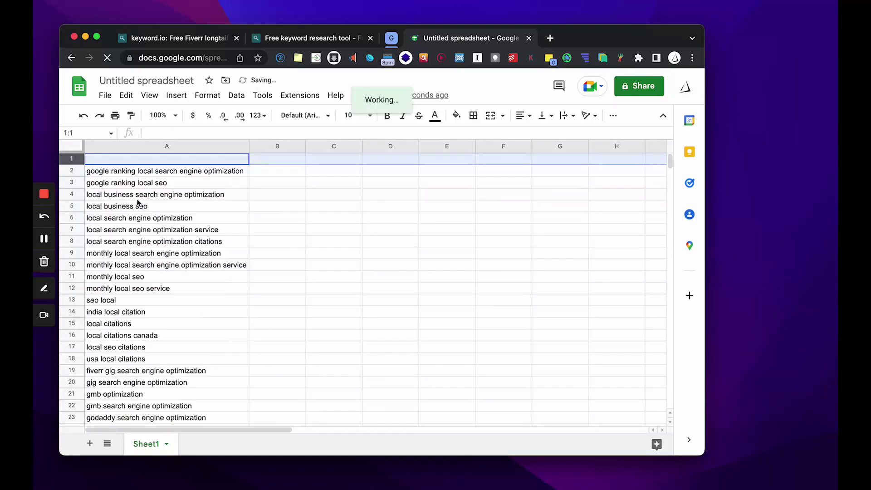
pyautogui.click(132, 163)
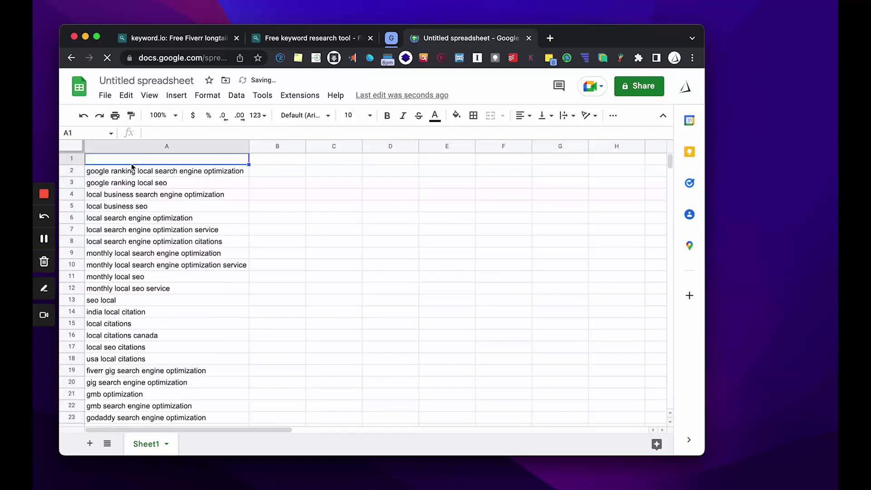
pyautogui.write('Keywords')
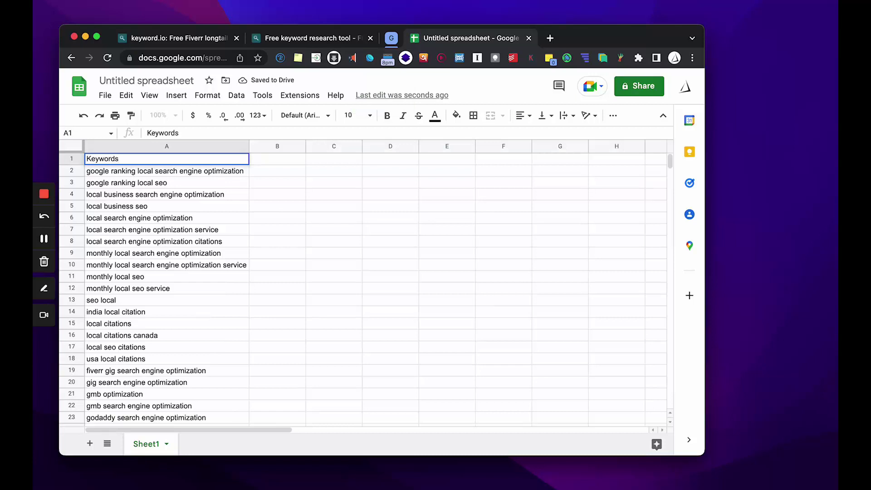
# Insert another row above the "Keywords" heading and enter the title "Local SEO citations" in A1.
pyautogui.rightClick(73, 158)
pyautogui.click(154, 247)
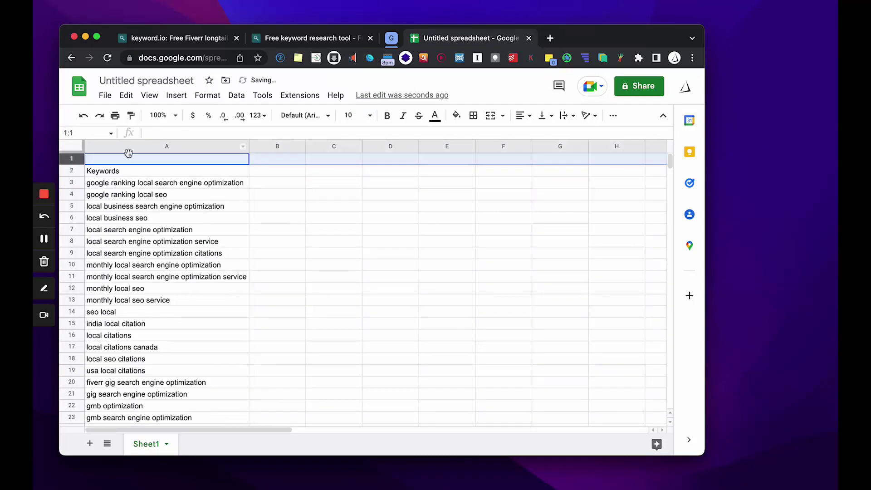
pyautogui.click(130, 159)
pyautogui.write('Lo')
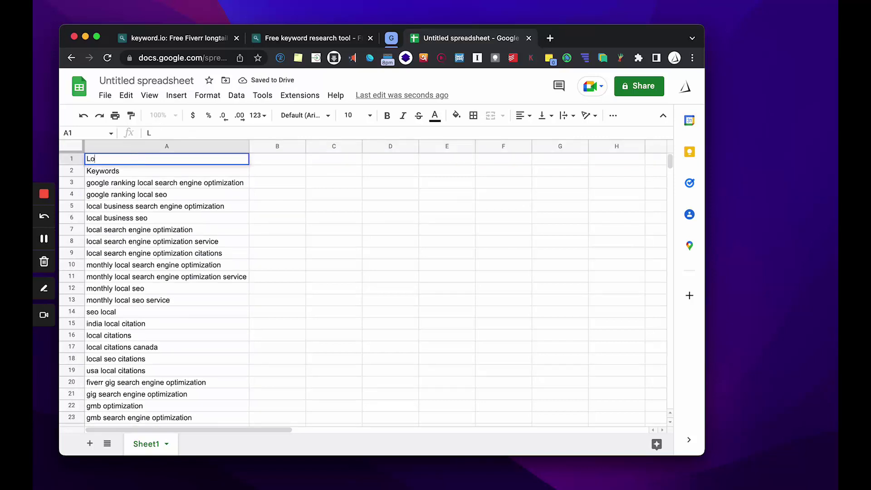
pyautogui.write('cal SEO citations')
pyautogui.press('Return')
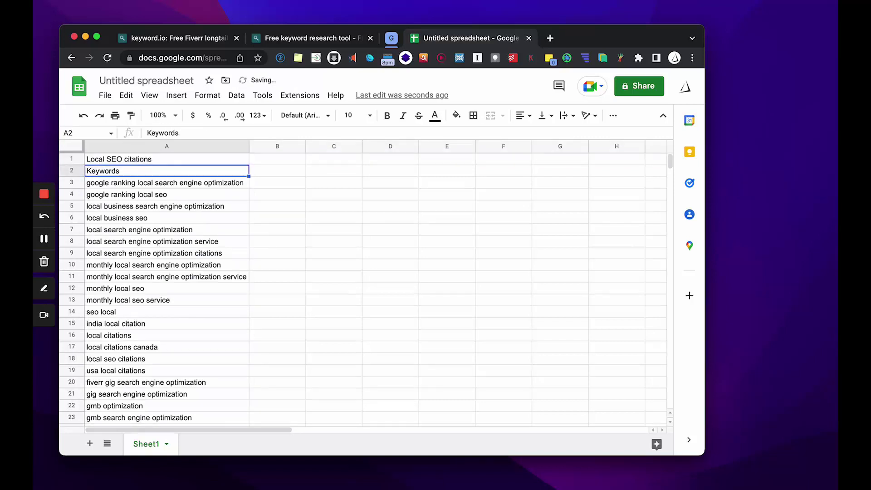
# Shorten the title in A1 to "Local SEO".
pyautogui.click(130, 159)
pyautogui.doubleClick(129, 159)
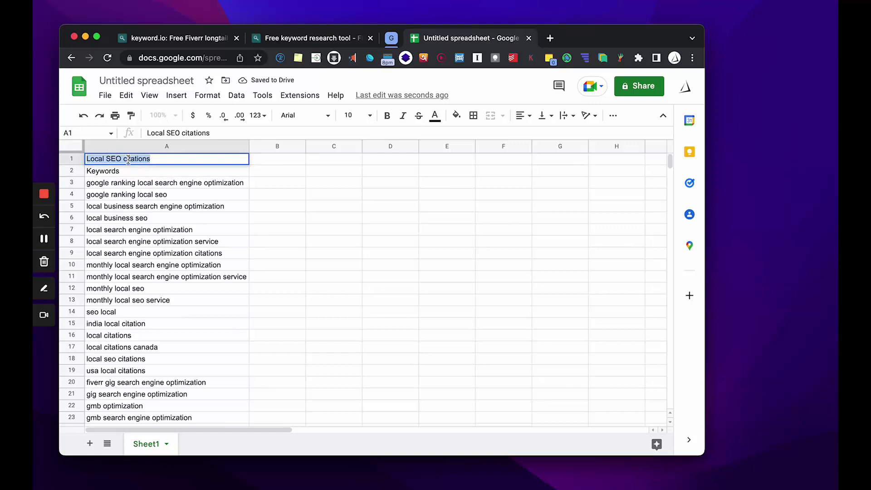
pyautogui.doubleClick(129, 159)
pyautogui.press('BackSpace')
# Make row 1 about twice as tall and format its text at size 14 with middle vertical alignment.
pyautogui.click(72, 159)
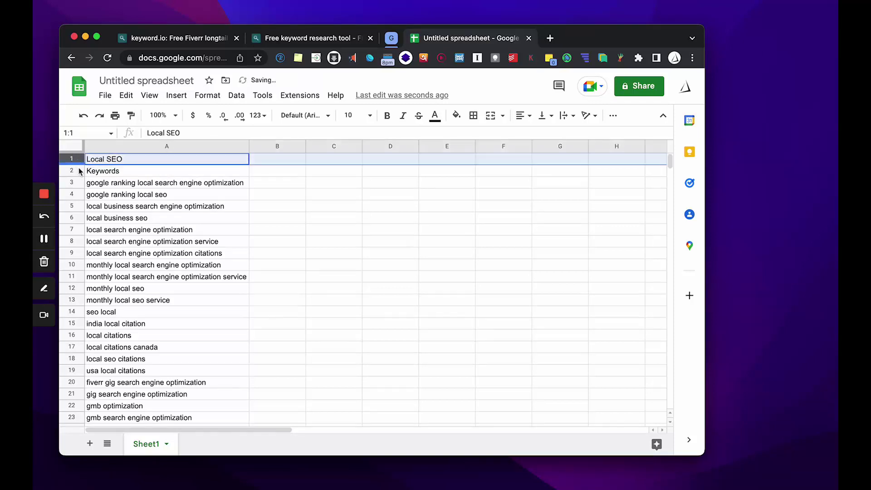
pyautogui.moveTo(75, 165); pyautogui.dragTo(94, 179)
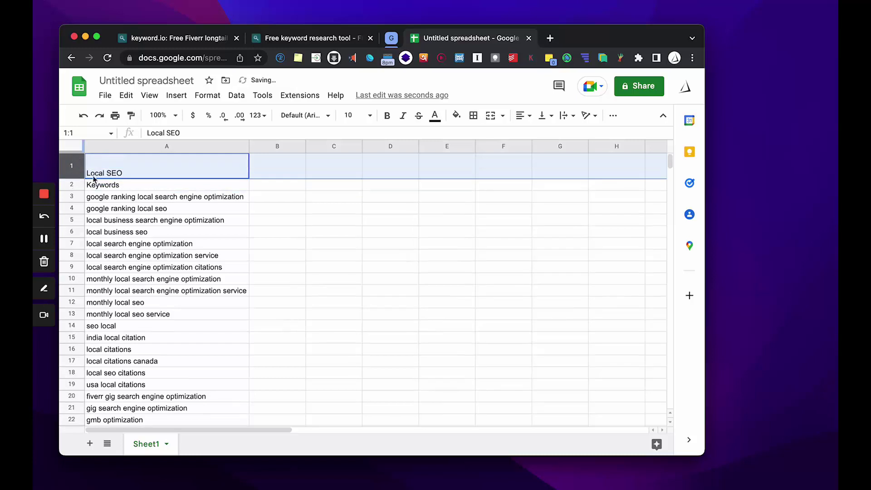
pyautogui.click(350, 115)
pyautogui.click(347, 260)
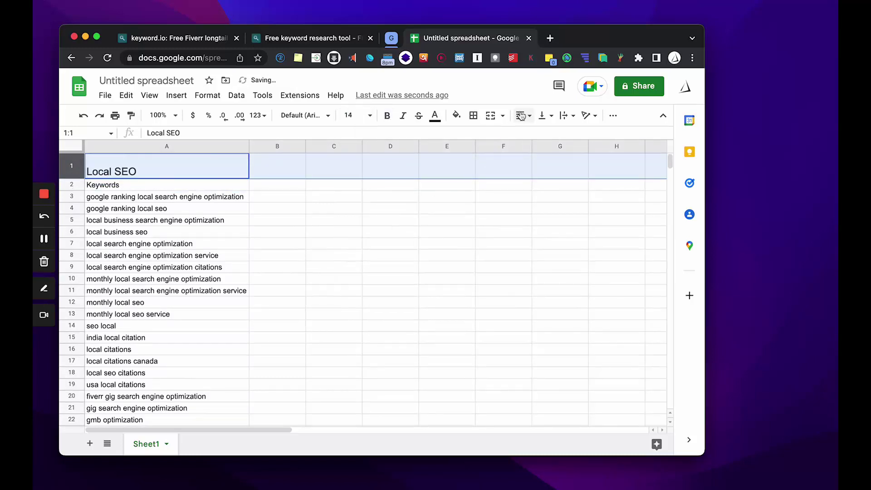
pyautogui.click(544, 116)
pyautogui.click(558, 135)
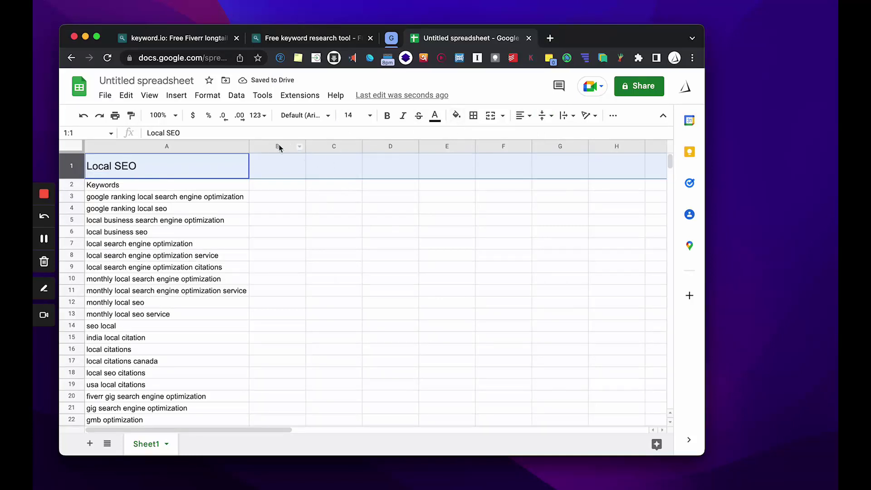
# Add the heading "Comments" in B1, beside the "Local SEO" title.
pyautogui.click(259, 145)
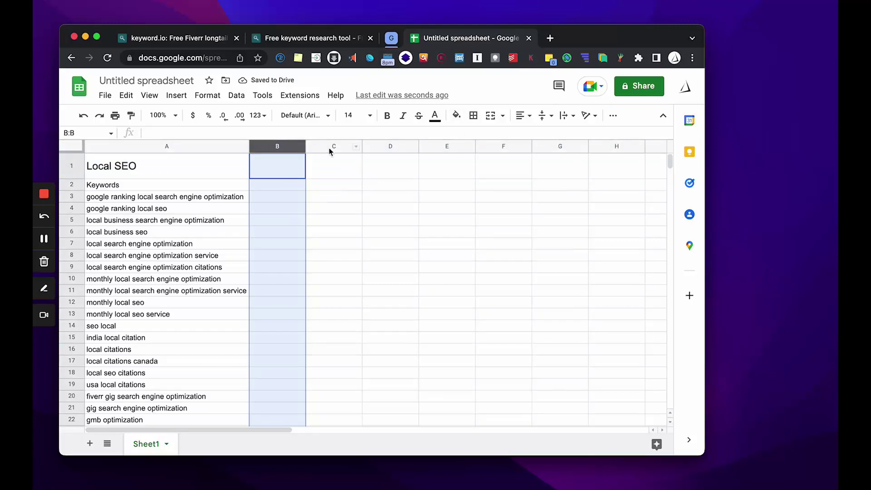
pyautogui.click(267, 176)
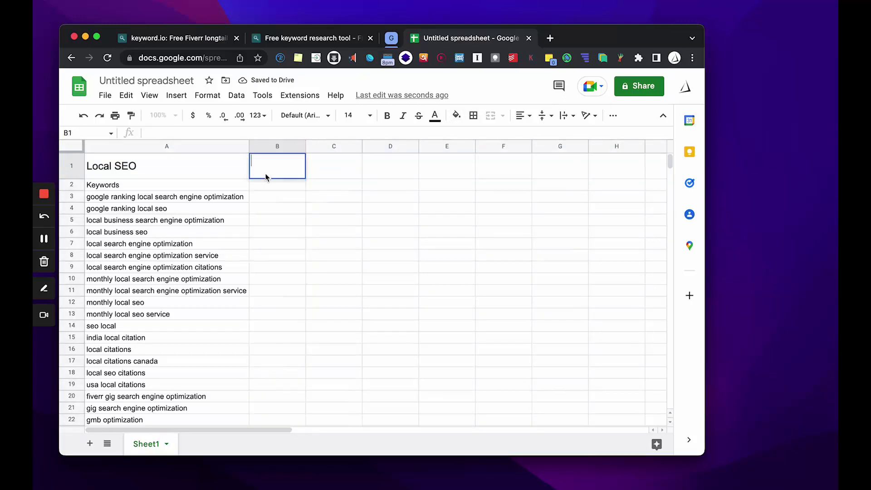
pyautogui.write('Comments')
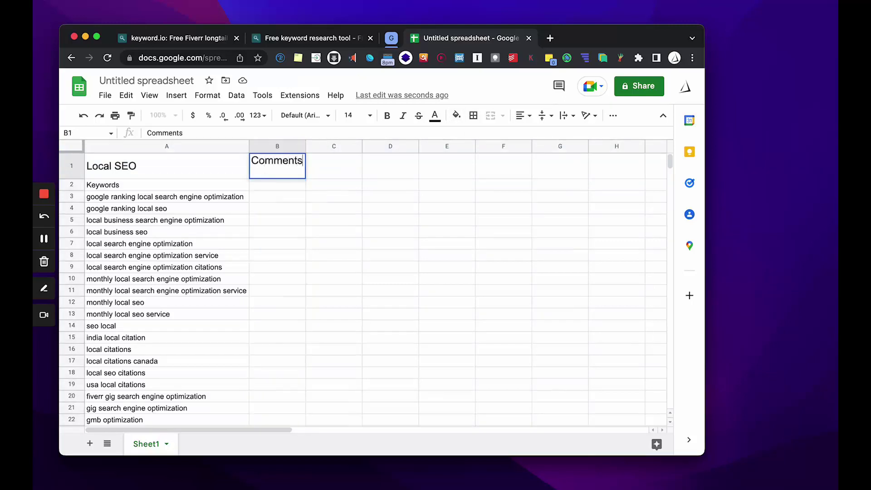
pyautogui.press('Return')
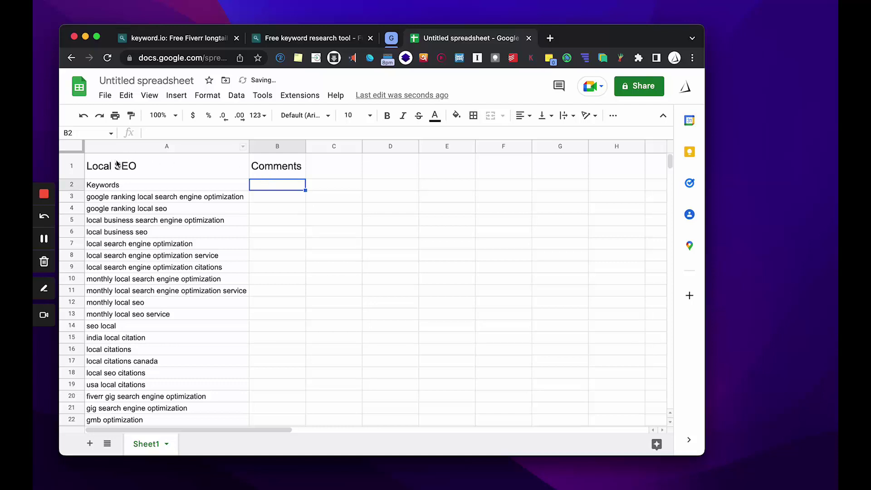
# Give the header cells A1:B1 the standard blue fill and white text.
pyautogui.moveTo(117, 164); pyautogui.dragTo(293, 173)
pyautogui.click(456, 115)
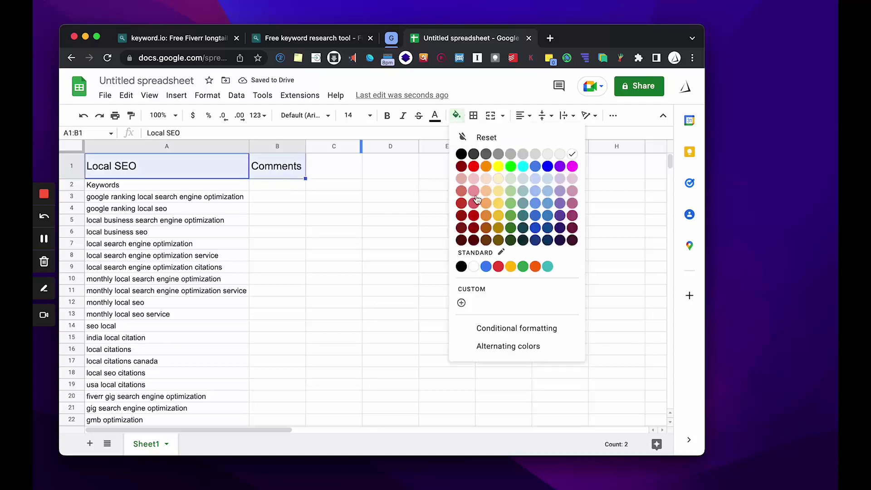
pyautogui.click(486, 267)
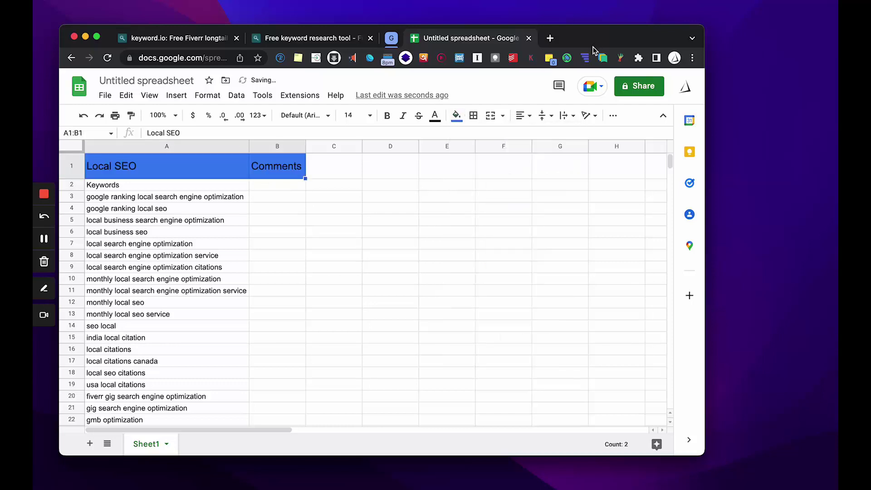
pyautogui.click(458, 115)
pyautogui.click(458, 115)
pyautogui.click(435, 115)
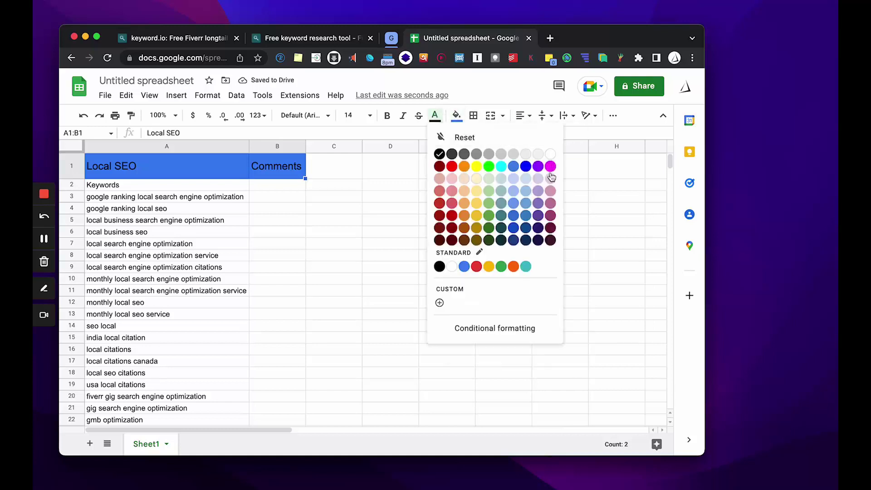
pyautogui.click(550, 154)
pyautogui.click(272, 209)
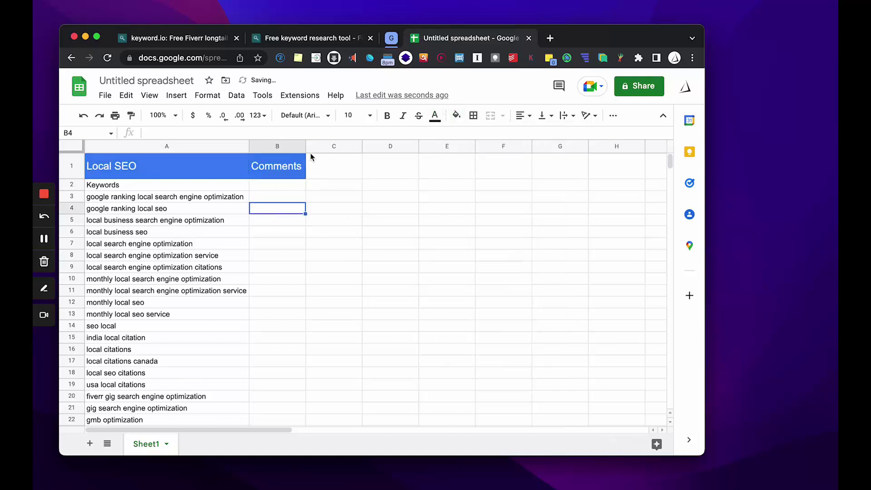
# Widen column B slightly and fill the "Keywords" row cells A2:B2 with dark cyan.
pyautogui.moveTo(306, 147)
pyautogui.mouseDown()
pyautogui.moveTo(331, 147)
pyautogui.moveTo(320, 146)
pyautogui.mouseUp()
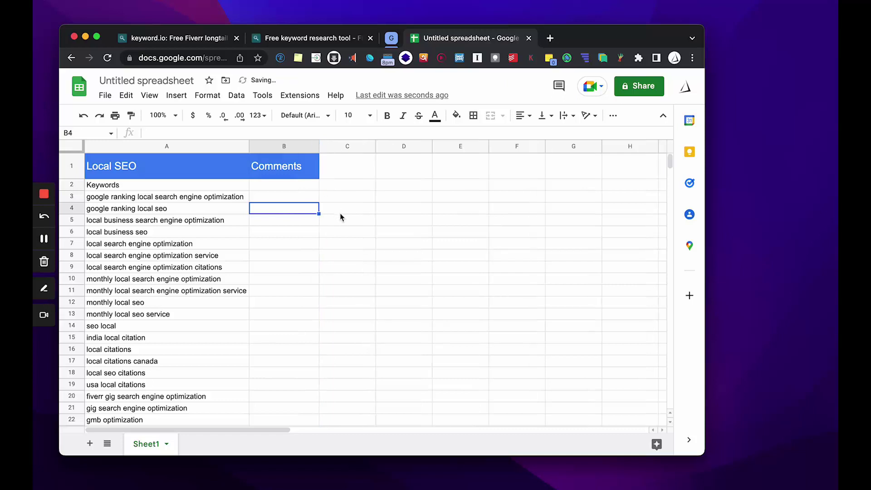
pyautogui.moveTo(248, 186); pyautogui.dragTo(266, 181)
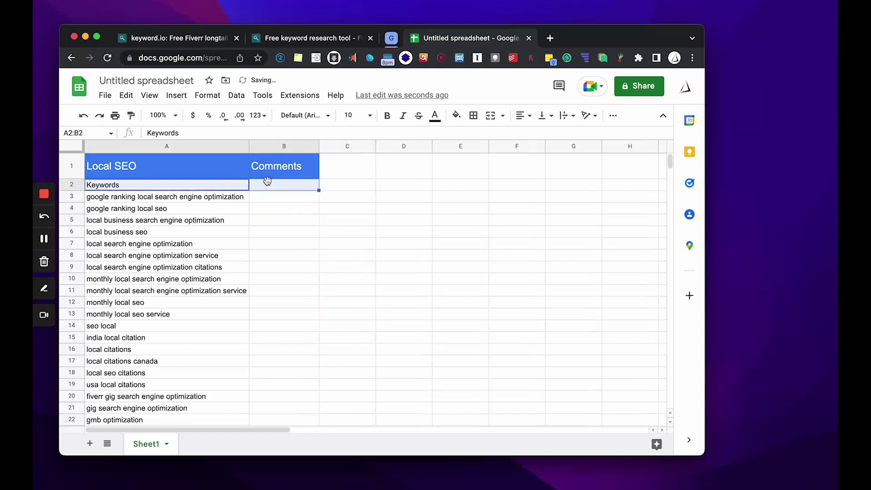
pyautogui.click(458, 117)
pyautogui.click(525, 234)
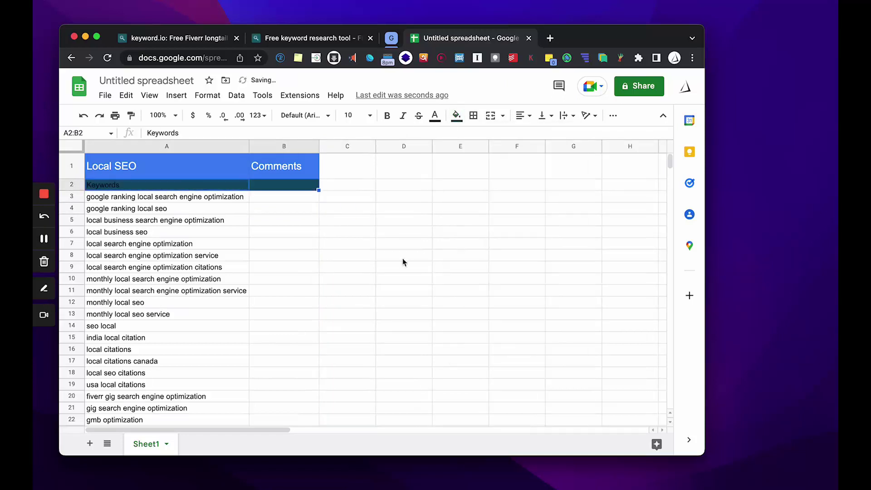
# Give the "Keywords" row cells A2:B2 white text and a dark cornflower blue fill.
pyautogui.click(435, 116)
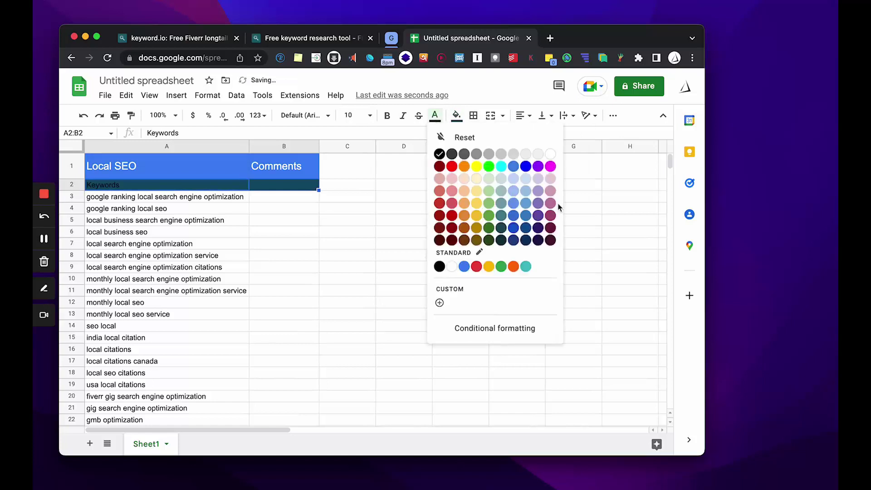
pyautogui.click(550, 154)
pyautogui.click(458, 118)
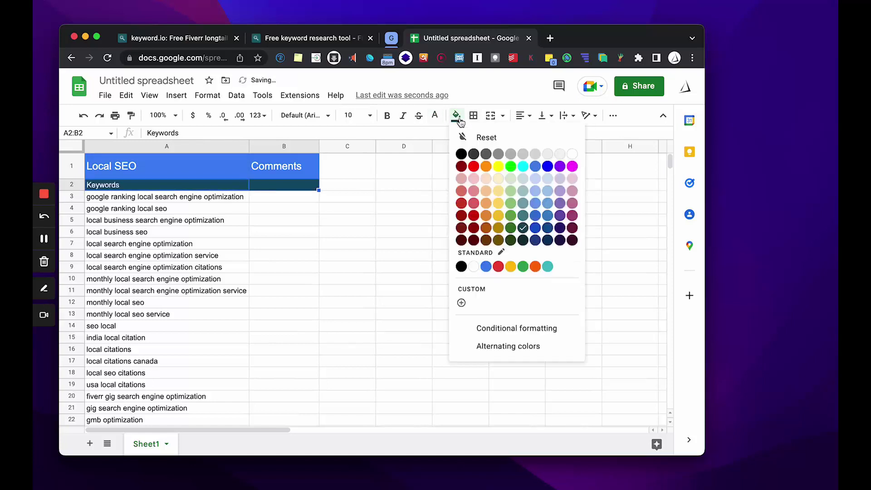
pyautogui.click(548, 267)
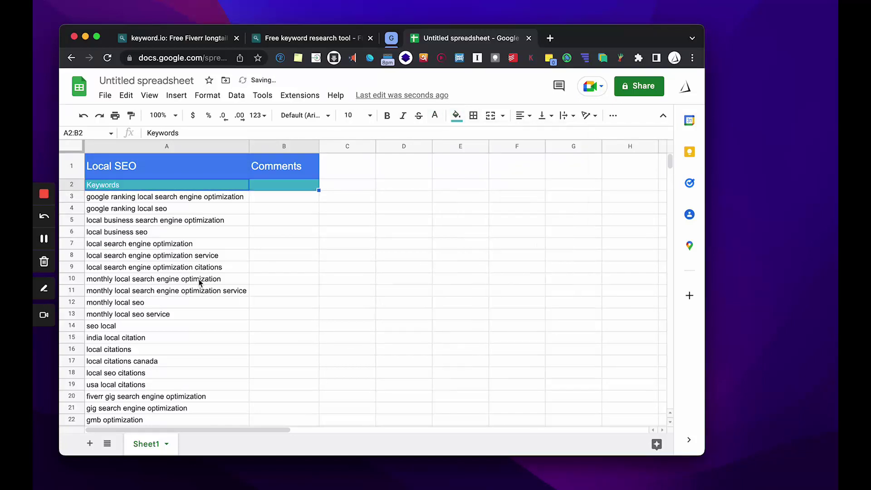
pyautogui.click(458, 119)
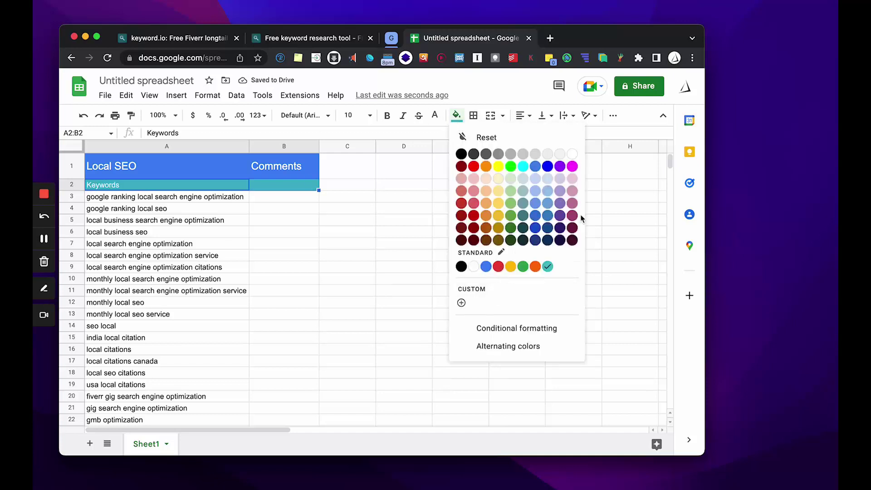
pyautogui.click(535, 230)
pyautogui.click(295, 209)
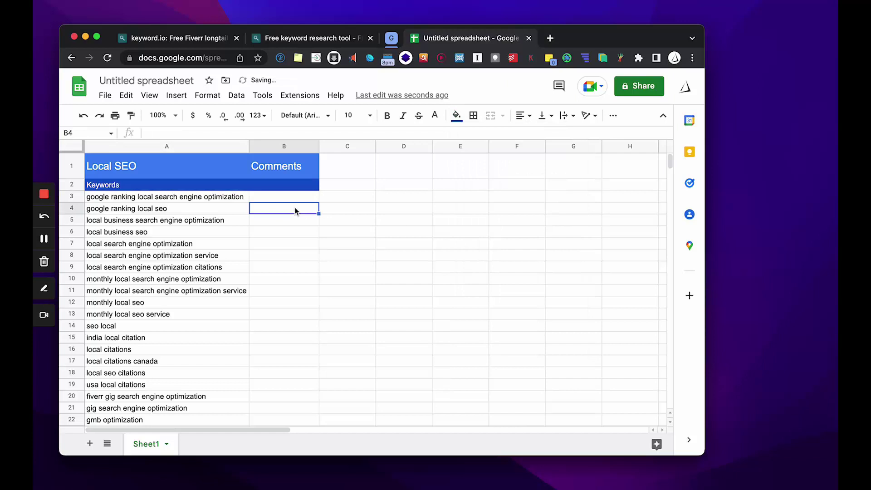
# Insert one new column to the left of the keywords column A.
pyautogui.click(68, 167)
pyautogui.click(89, 164)
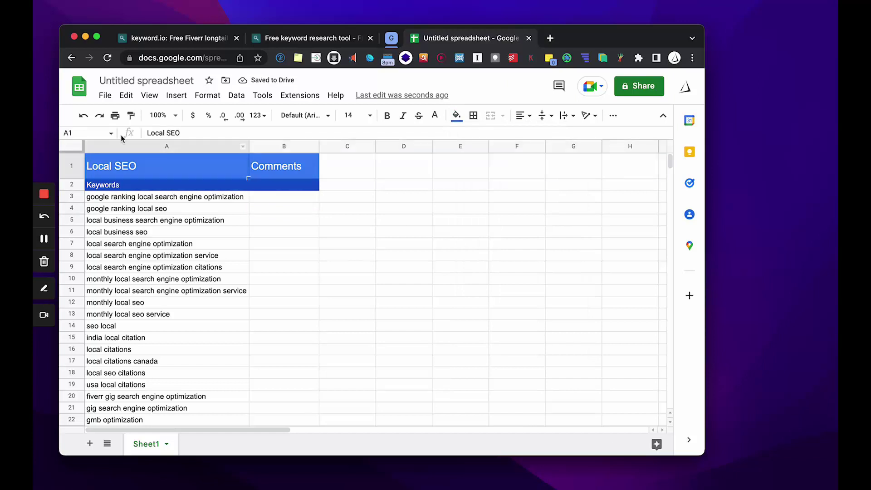
pyautogui.rightClick(121, 147)
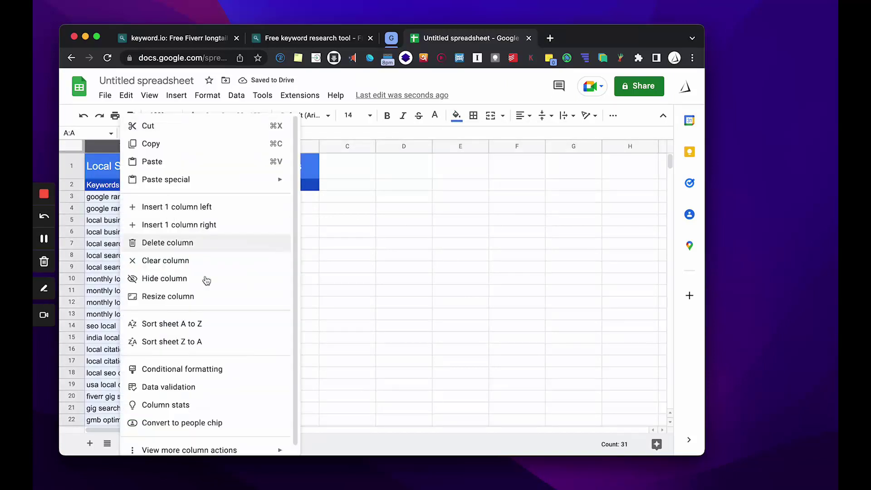
pyautogui.click(202, 210)
# Try the heading "SL" in A1 of the new column and clear it again.
pyautogui.doubleClick(98, 164)
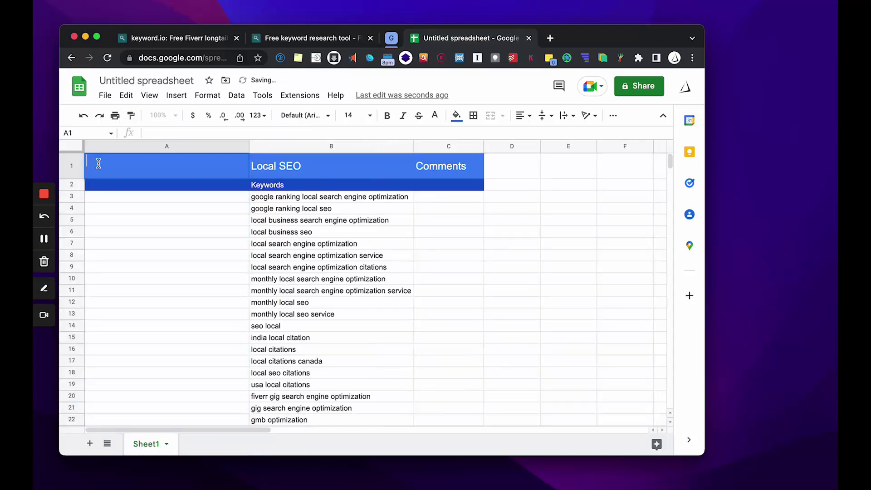
pyautogui.write('SL')
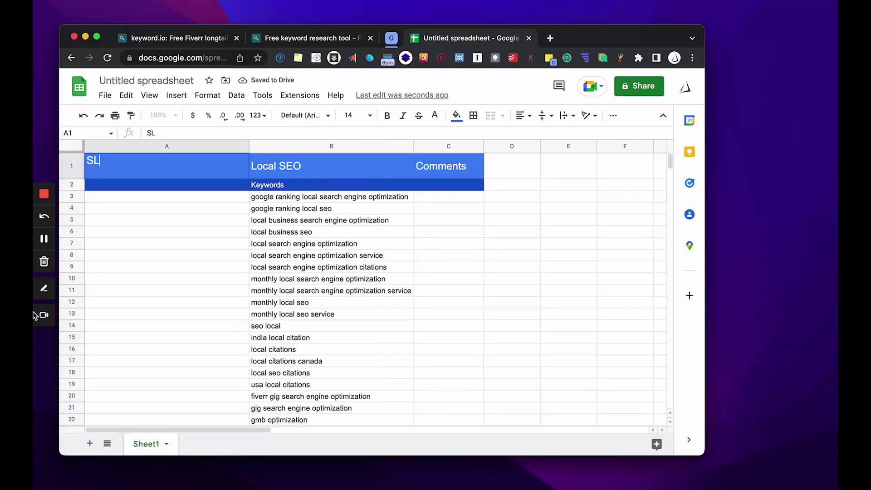
pyautogui.click(192, 233)
pyautogui.doubleClick(145, 175)
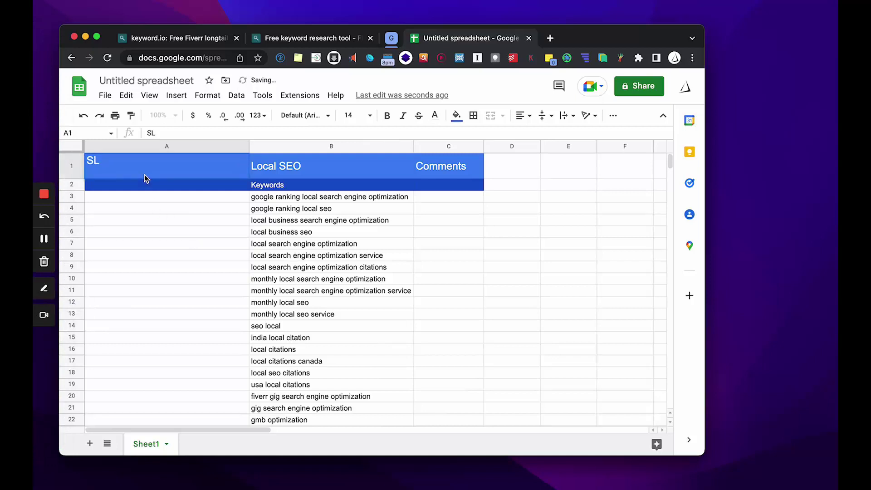
pyautogui.doubleClick(140, 155)
pyautogui.press('BackSpace')
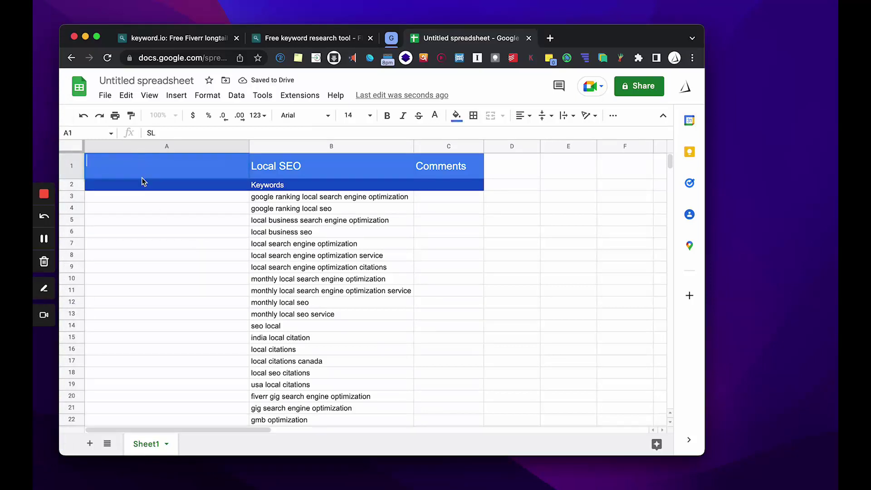
# Enter the heading "SL" in A2, beside the "Keywords" heading.
pyautogui.click(143, 187)
pyautogui.write('SL')
pyautogui.click(157, 219)
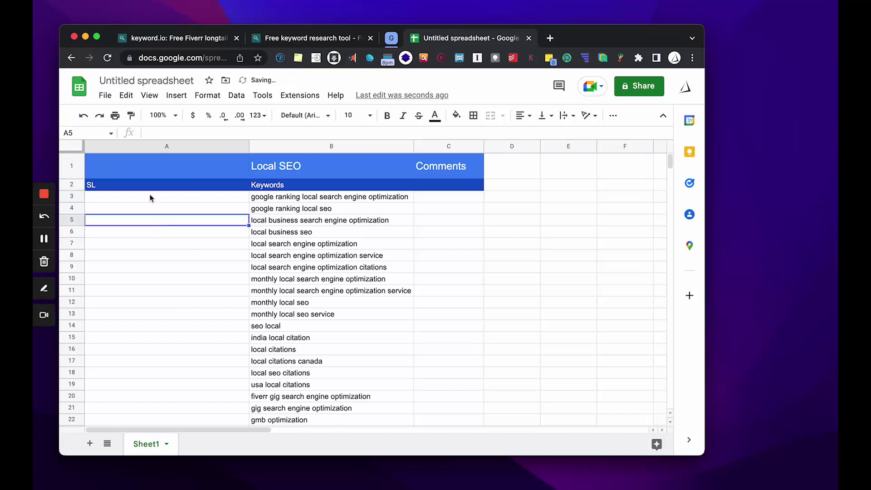
# Enter the serial numbers 1, 2 and 3 in A3:A5 beside the first three keywords.
pyautogui.click(150, 194)
pyautogui.write('1')
pyautogui.press('Return')
pyautogui.write('2')
pyautogui.press('Return')
pyautogui.write('3')
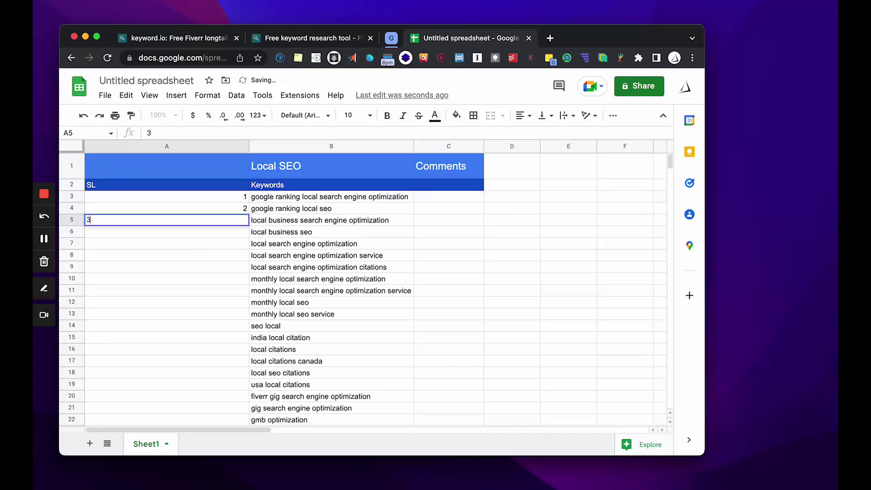
pyautogui.press('Return')
# Extend the number series from A3:A5 down to A31 so every keyword row is numbered.
pyautogui.moveTo(166, 196); pyautogui.dragTo(167, 208)
pyautogui.hotkey('shift', 'Down')
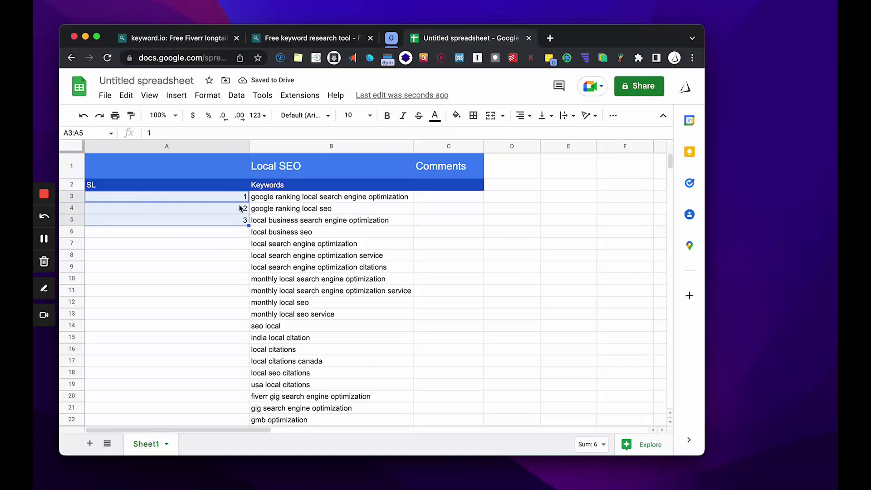
pyautogui.hotkey('shift', 'Up')
pyautogui.hotkey('shift', 'Up')
pyautogui.hotkey('shift', 'Down')
pyautogui.hotkey('shift', 'Down')
pyautogui.moveTo(248, 225); pyautogui.dragTo(228, 269)
pyautogui.scroll(-5, 241, 290)
pyautogui.scroll(6, 232, 301)
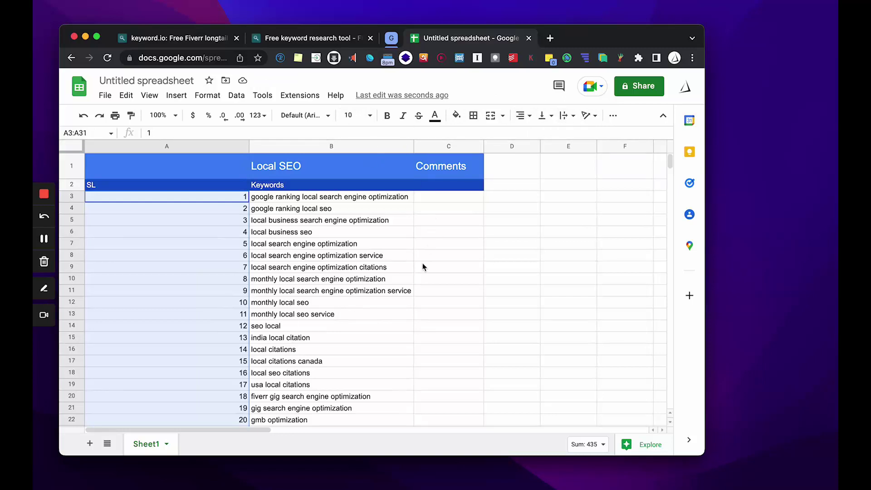
# Left-align the serial number column A and fit its width to its contents.
pyautogui.click(172, 149)
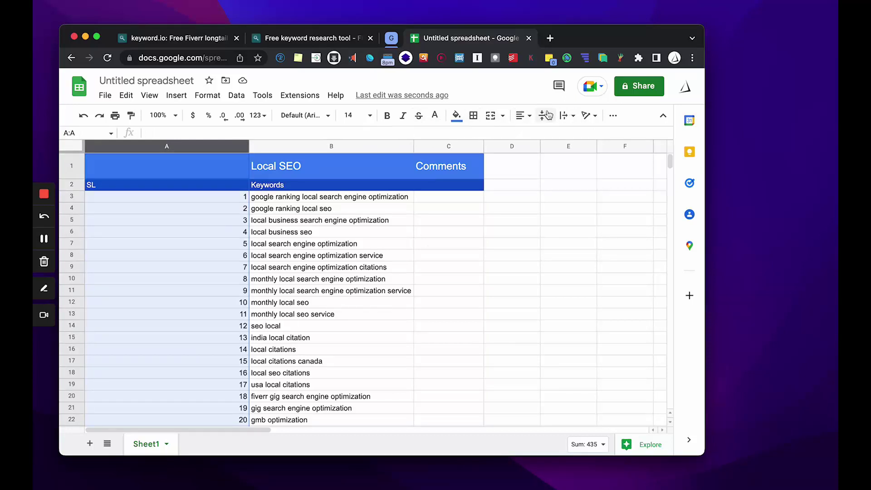
pyautogui.click(613, 116)
pyautogui.click(614, 117)
pyautogui.click(522, 116)
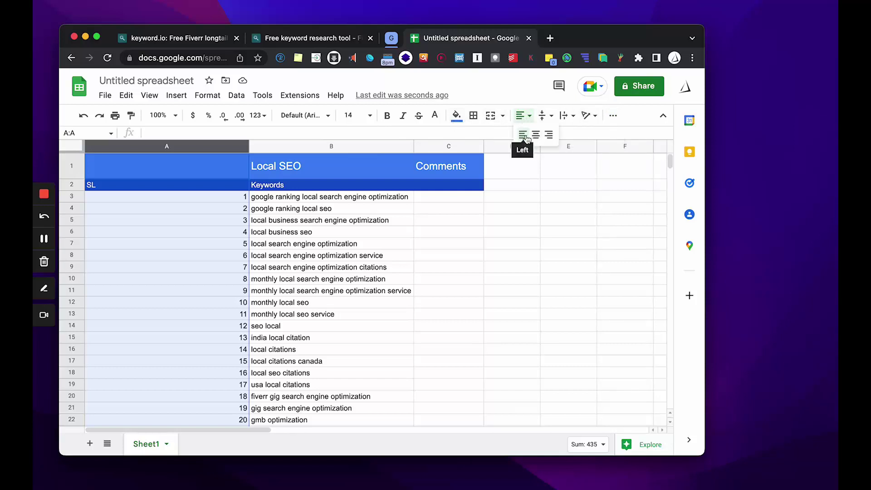
pyautogui.click(524, 135)
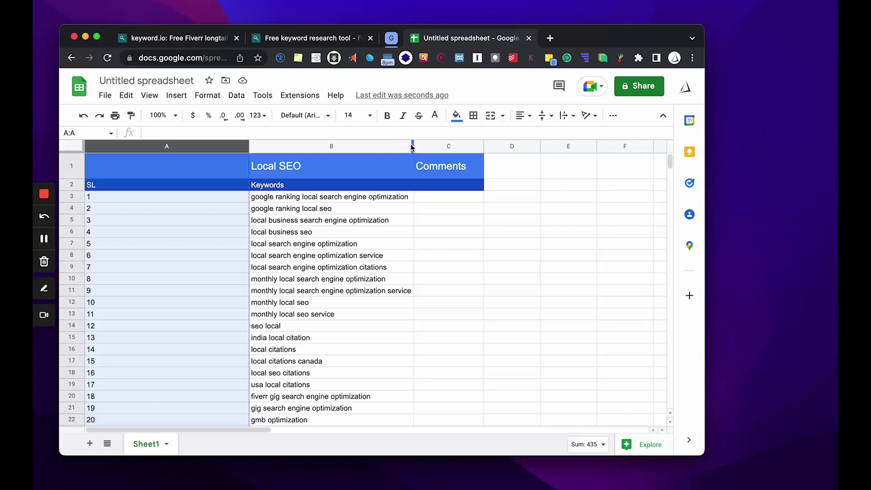
pyautogui.doubleClick(249, 144)
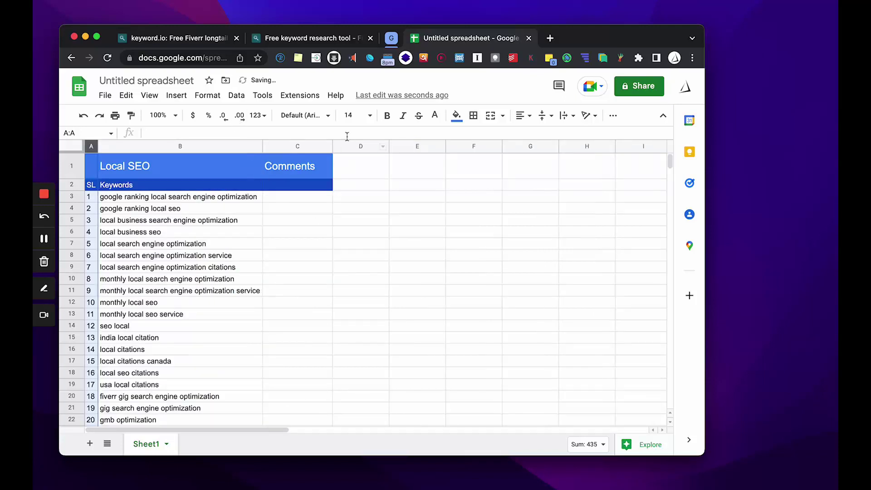
pyautogui.scroll(-5, 428, 309)
pyautogui.scroll(5, 425, 301)
pyautogui.scroll(-20, 392, 230)
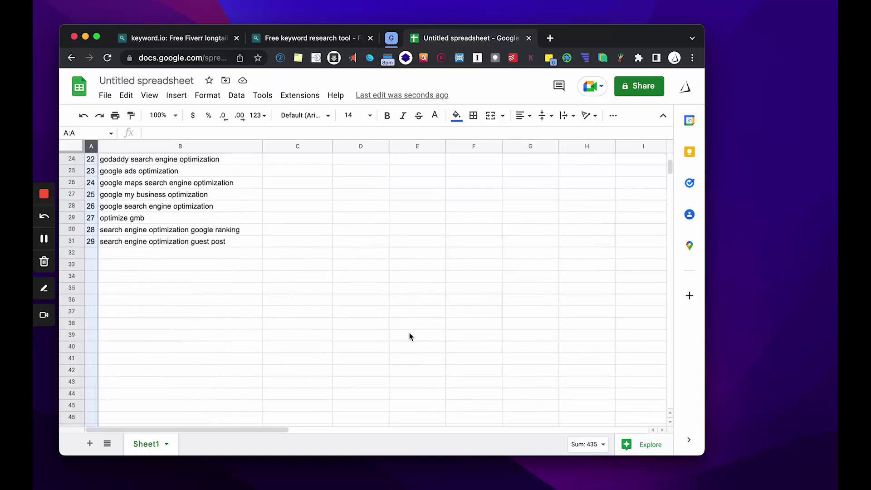
pyautogui.scroll(20, 388, 290)
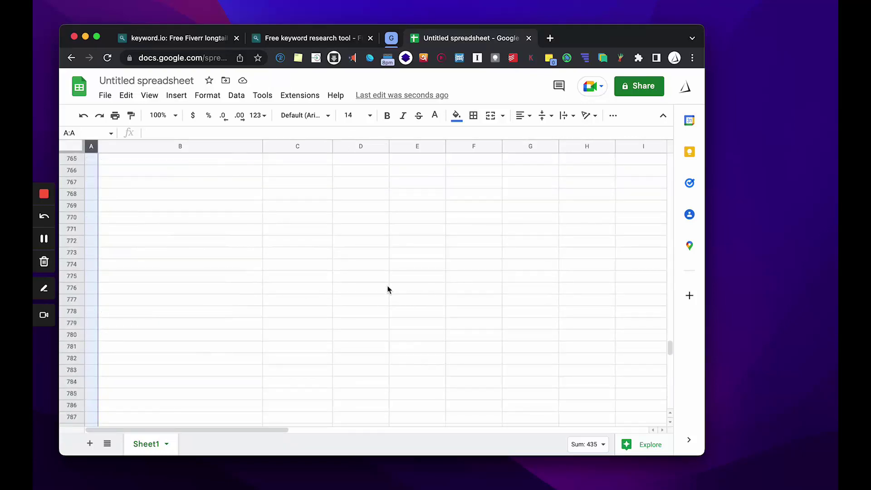
pyautogui.scroll(20, 388, 289)
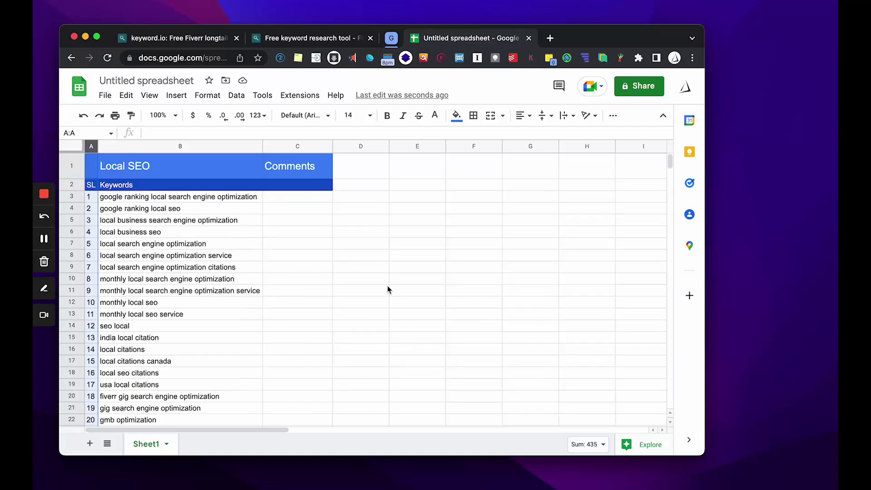
# Delete the empty columns D to AA beyond the Comments column.
pyautogui.click(389, 249)
pyautogui.click(354, 148)
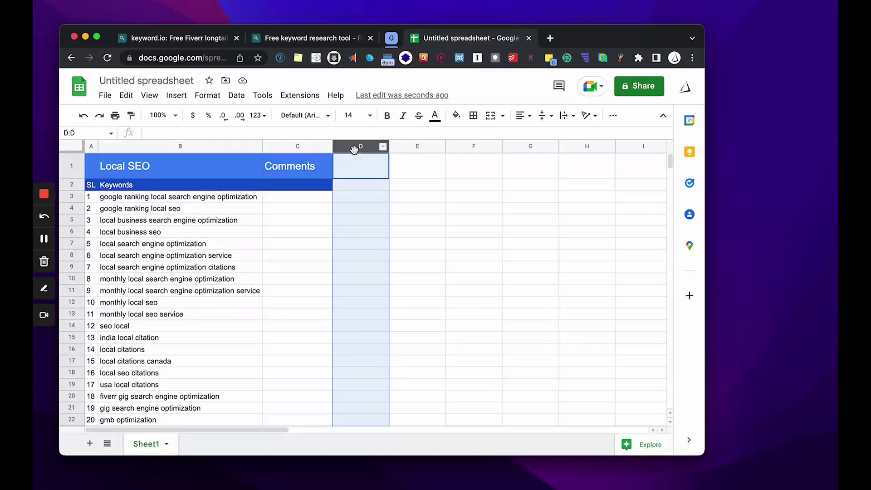
pyautogui.press('super+shift+Right')
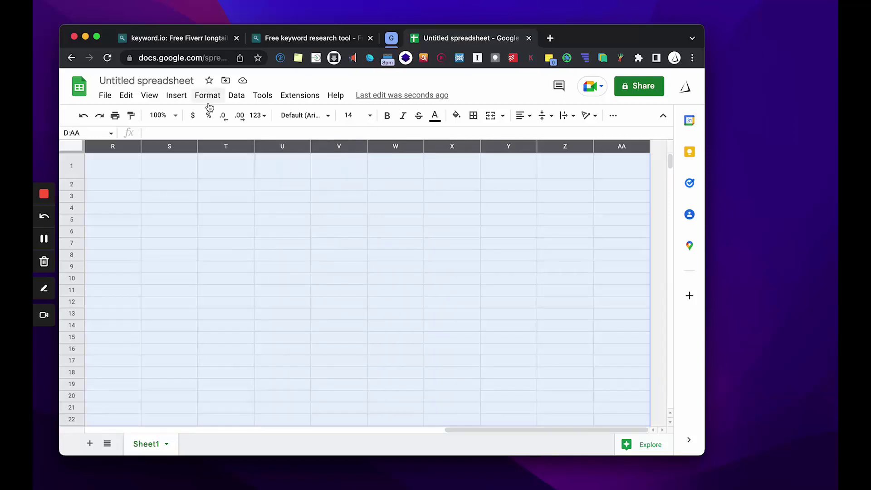
pyautogui.click(126, 96)
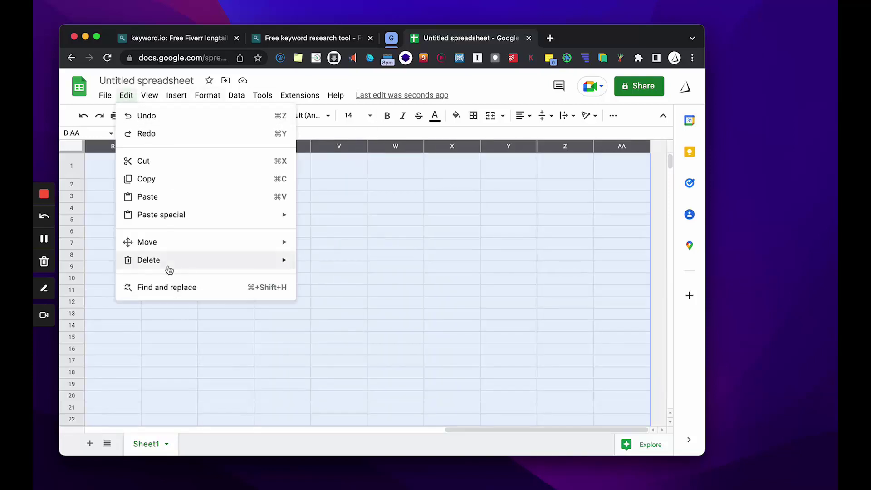
pyautogui.moveTo(169, 263)
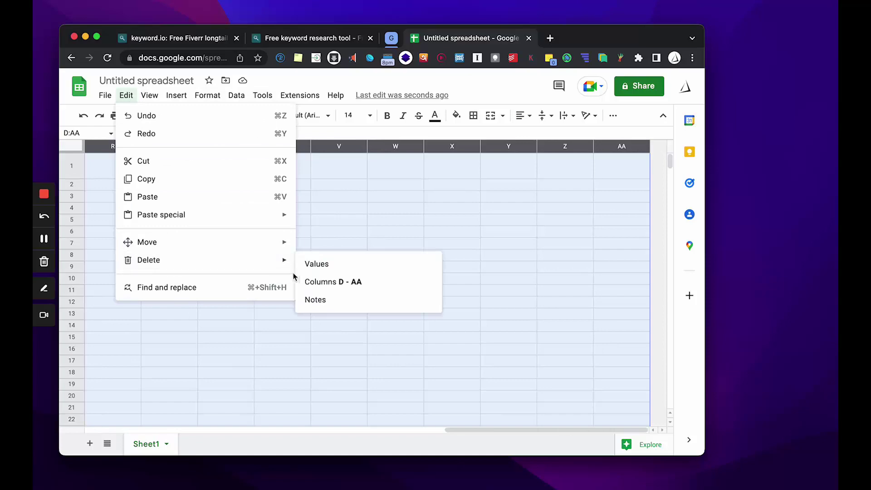
pyautogui.click(366, 286)
pyautogui.click(431, 196)
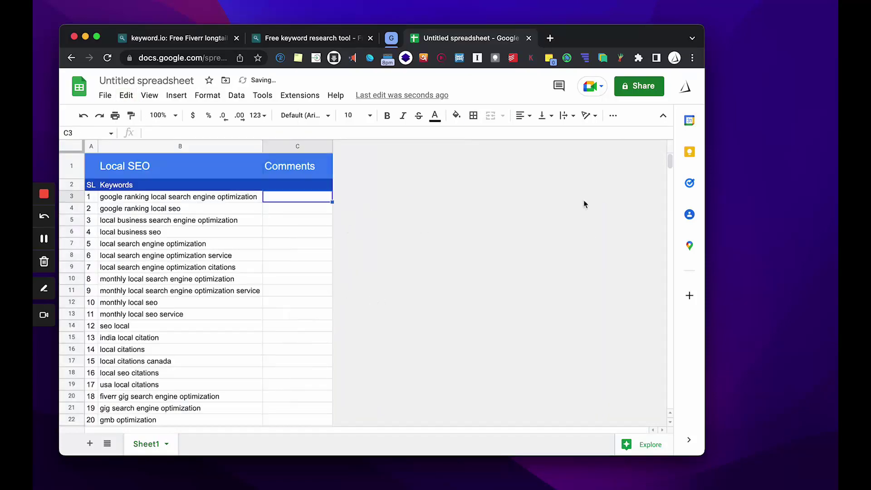
# Review the numbered keyword list down to its last entry and examine the longer keyword in B11.
pyautogui.scroll(-10, 420, 323)
pyautogui.click(174, 323)
pyautogui.scroll(6, 174, 324)
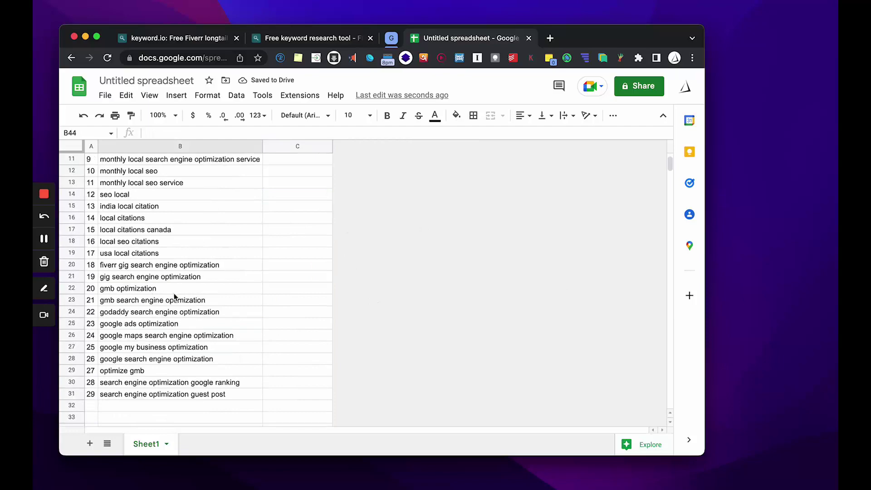
pyautogui.scroll(-3, 236, 231)
pyautogui.scroll(6, 196, 274)
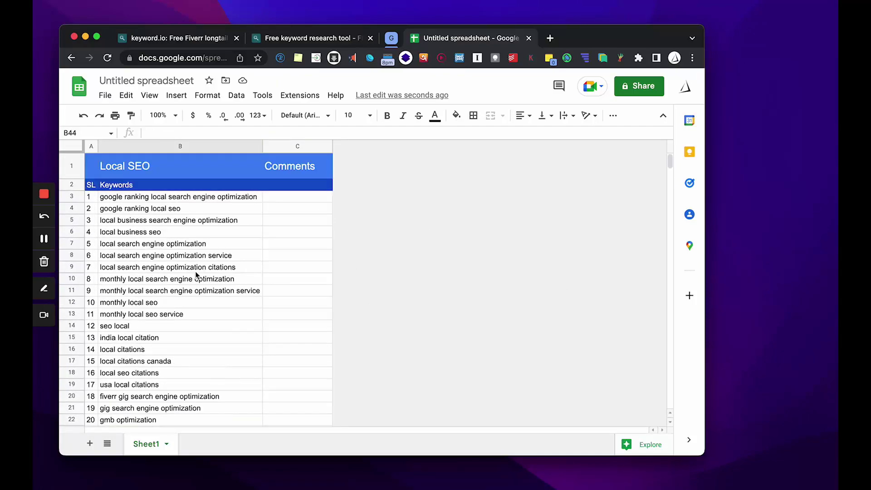
pyautogui.click(285, 199)
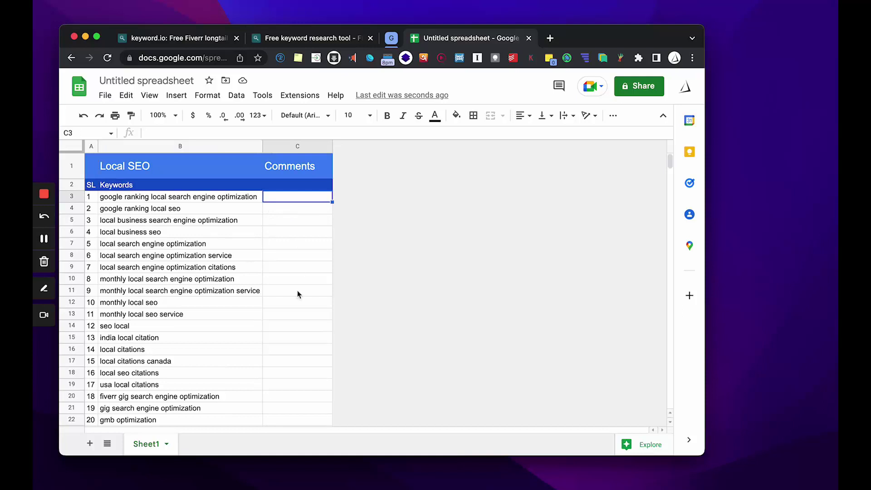
pyautogui.click(210, 296)
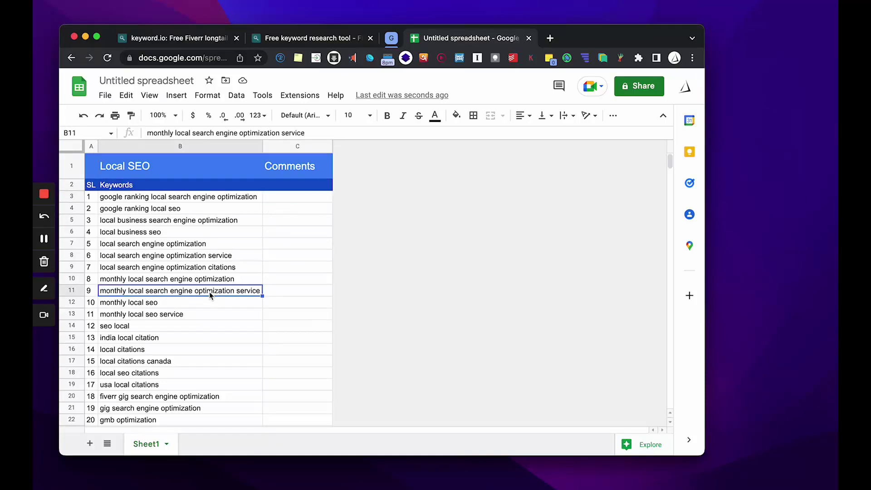
pyautogui.tripleClick(209, 293)
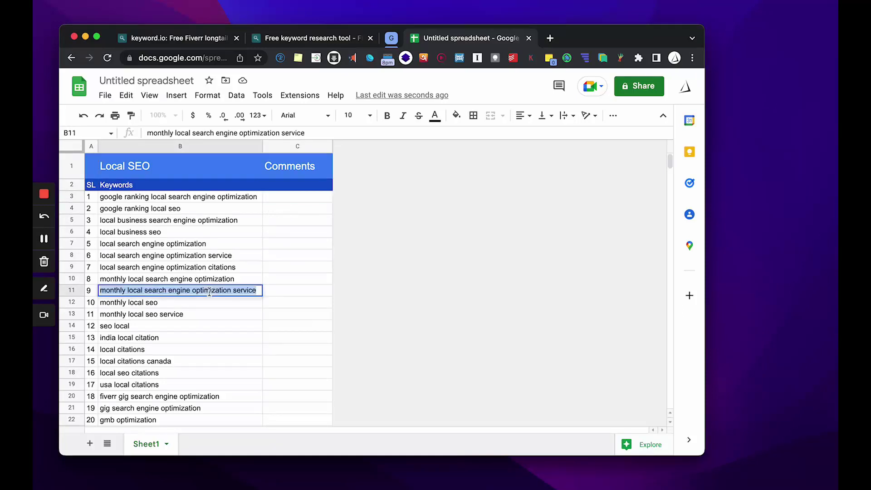
pyautogui.click(516, 340)
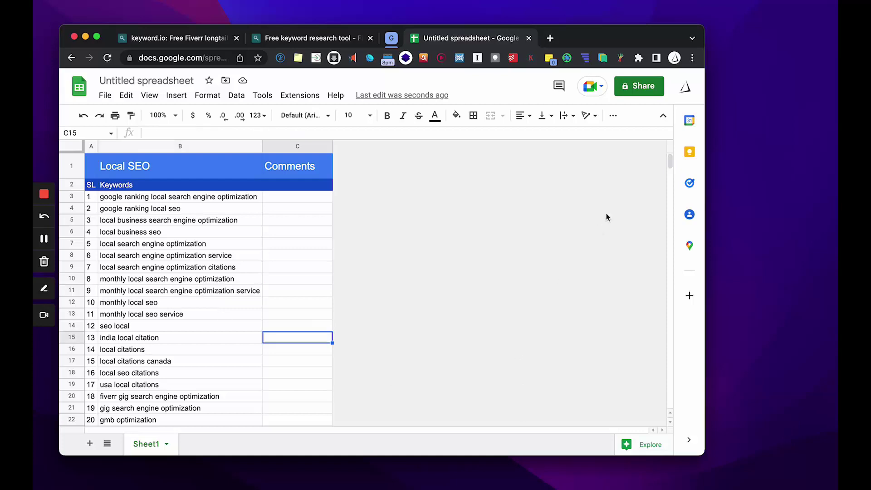
# Open a new Incognito browser window.
pyautogui.click(694, 60)
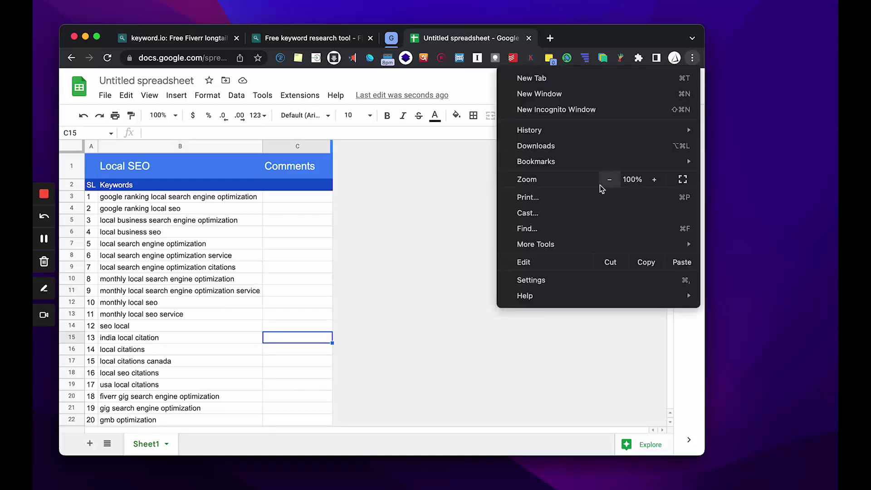
pyautogui.click(561, 109)
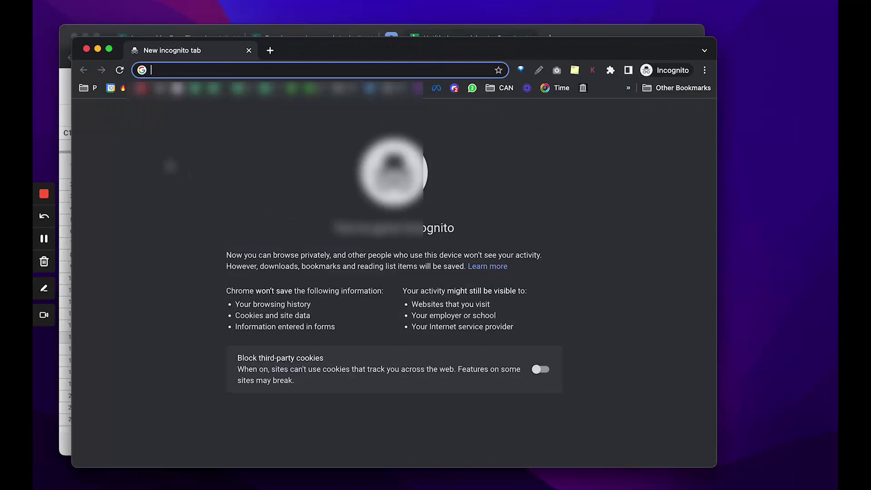
# Open the fiverr.com home page in the Incognito window.
pyautogui.write('fiverr')
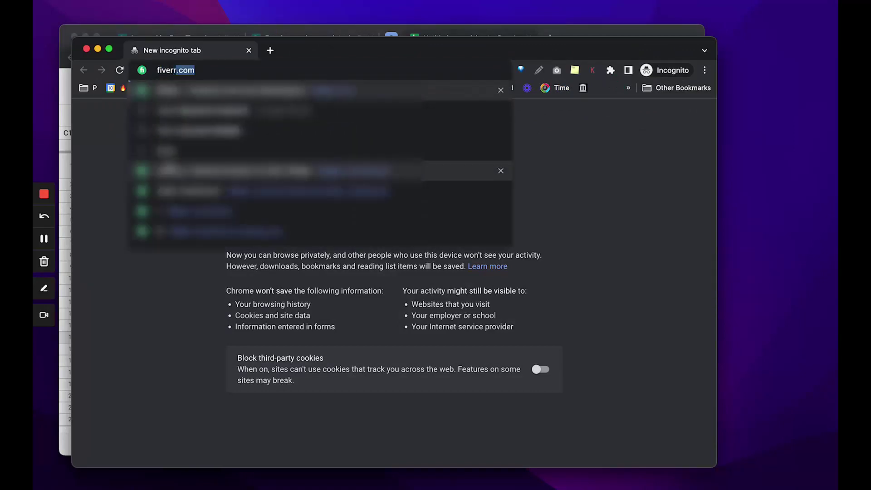
pyautogui.press('Return')
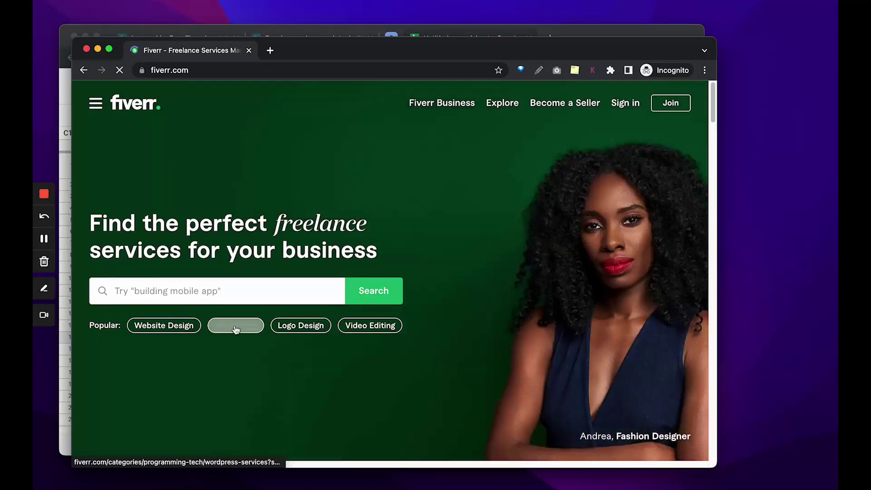
pyautogui.click(236, 325)
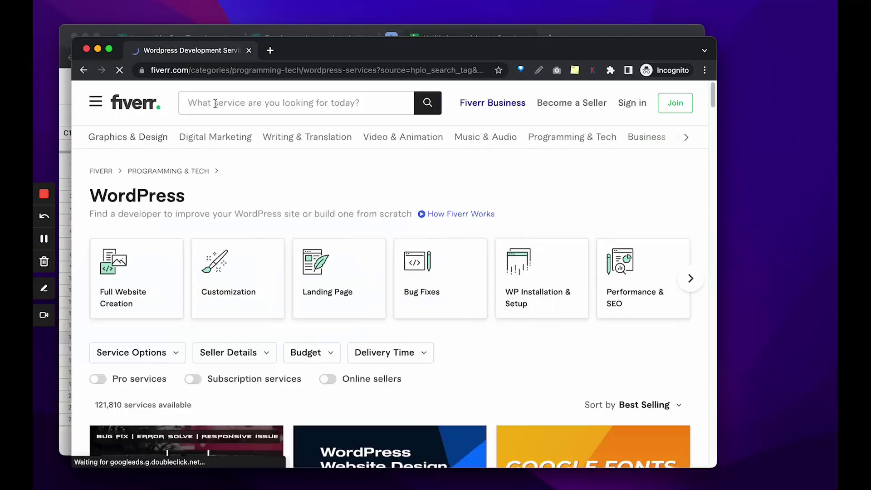
pyautogui.click(216, 102)
pyautogui.write('monthly local search engine optimization service')
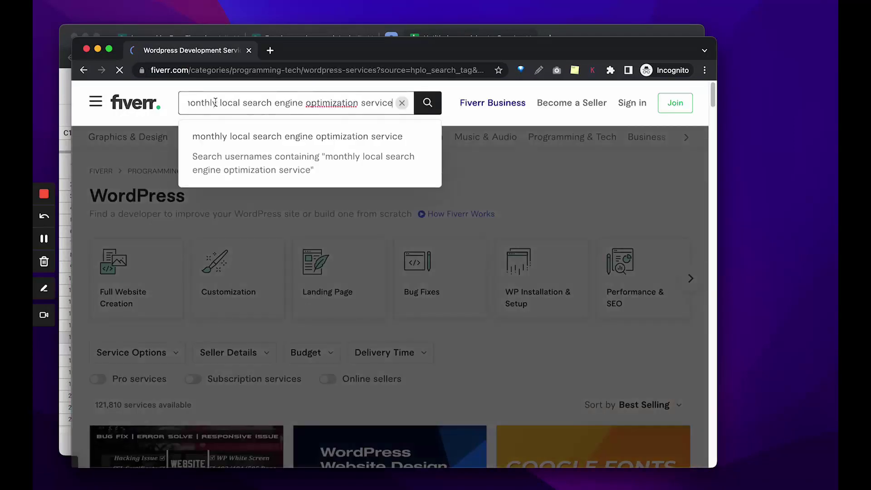
pyautogui.click(246, 222)
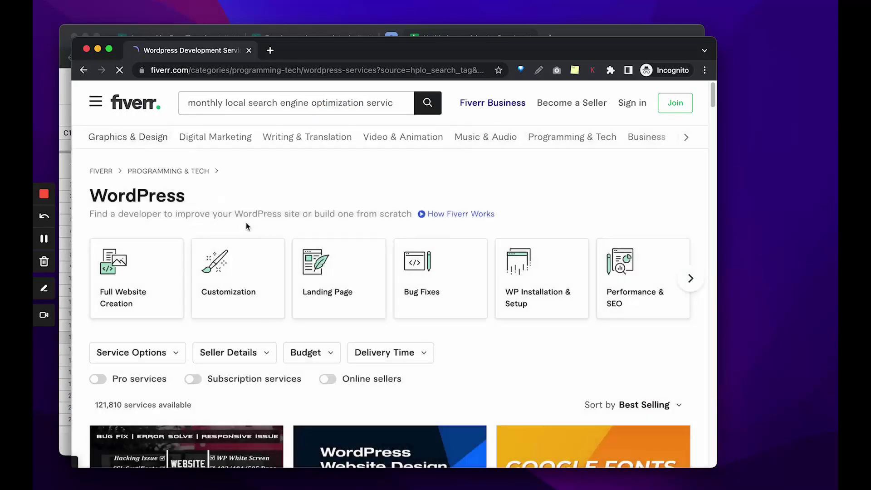
pyautogui.press('super+bracketleft')
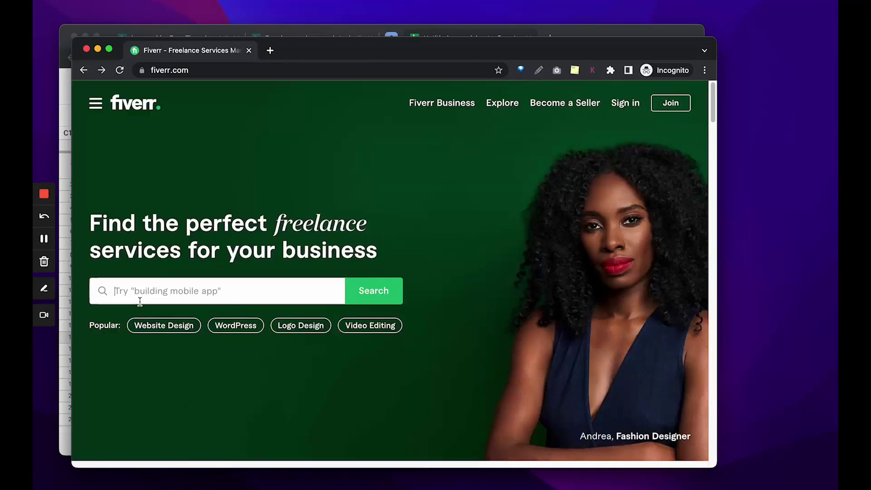
# Search Fiverr for "monthly local search engine optimization service" and look over the first gig results.
pyautogui.write('monthly local search engine optimization service')
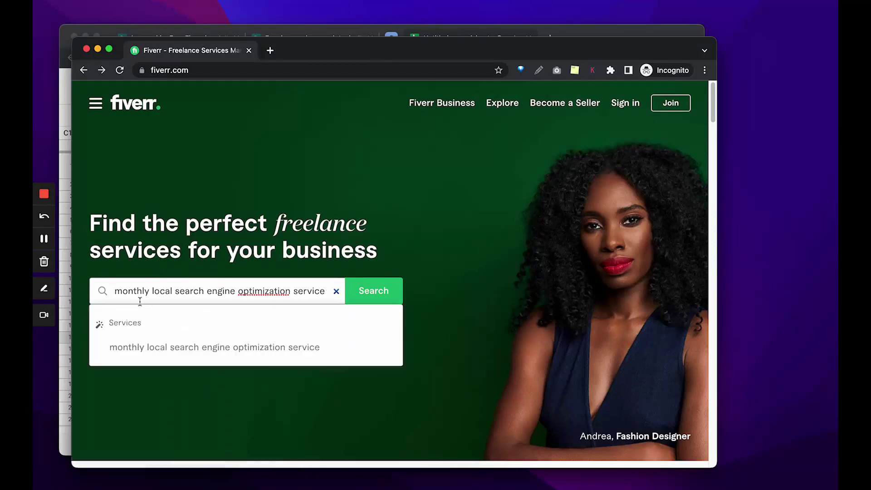
pyautogui.press('Return')
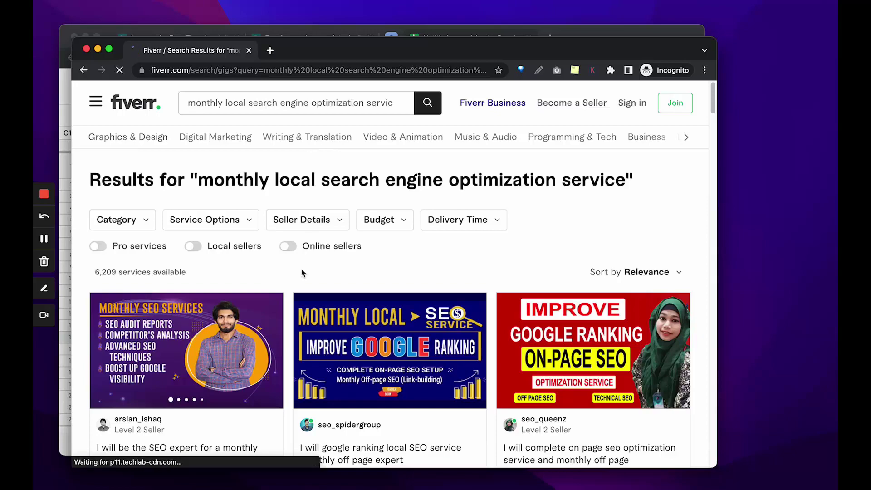
pyautogui.scroll(-3, 302, 268)
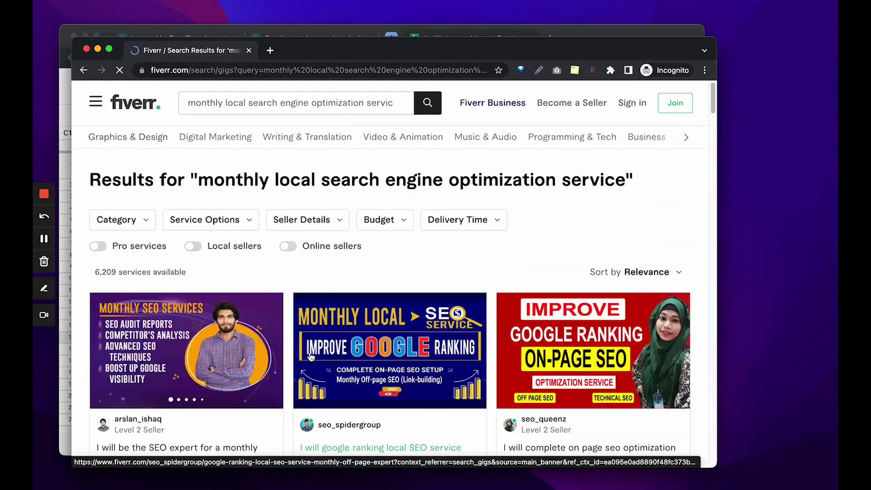
pyautogui.scroll(-3, 292, 305)
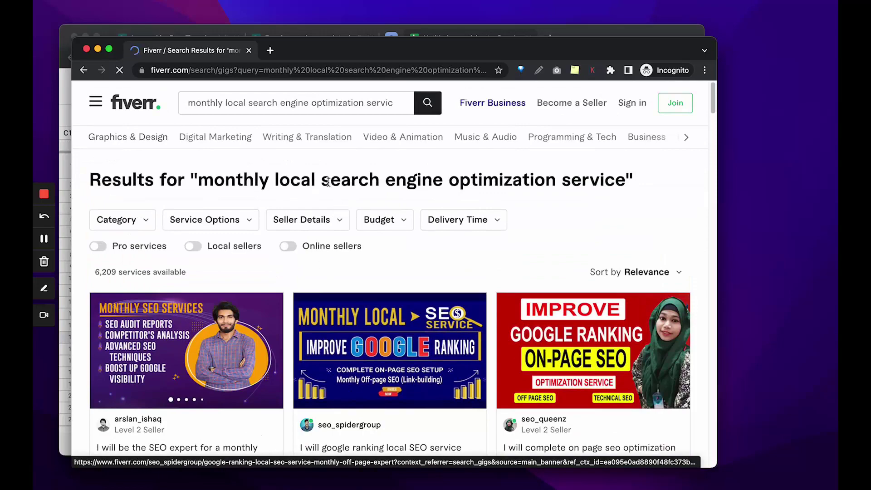
pyautogui.scroll(-5, 545, 175)
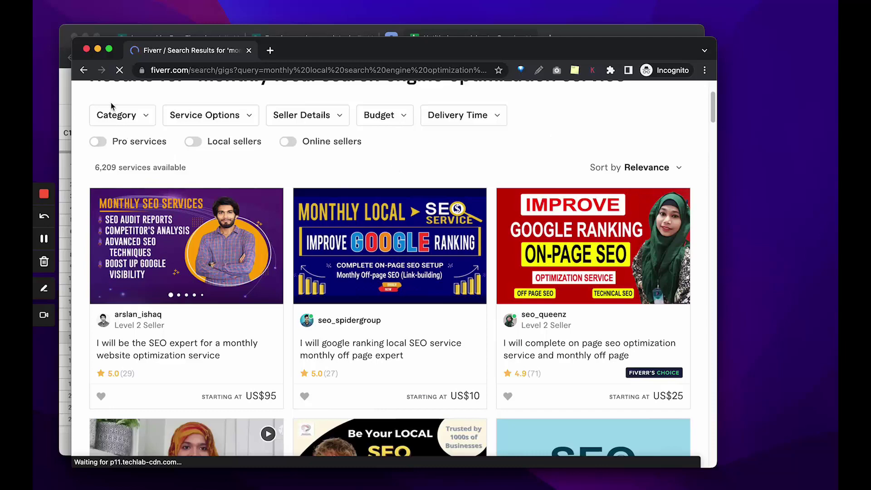
# Filter the search results to the Local SEO category and dismiss the Join Fiverr prompt.
pyautogui.click(114, 113)
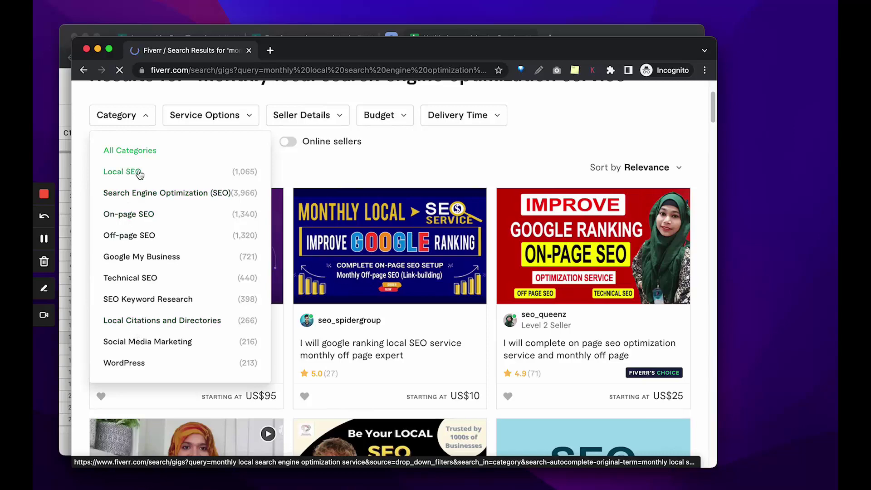
pyautogui.click(122, 172)
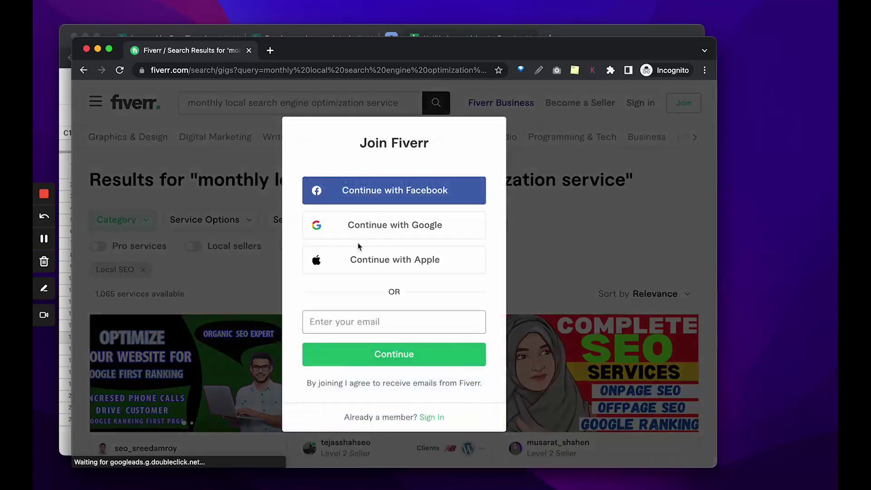
pyautogui.click(266, 252)
# Examine the Local SEO gigs down the results page, comparing their titles, thumbnails, seller levels, ratings and starting prices.
pyautogui.scroll(-5, 245, 300)
pyautogui.scroll(4, 246, 292)
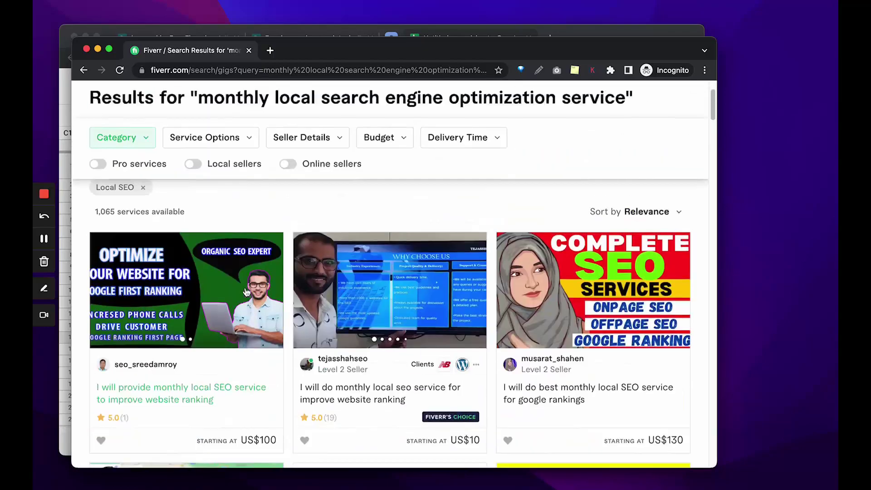
pyautogui.scroll(-8, 246, 292)
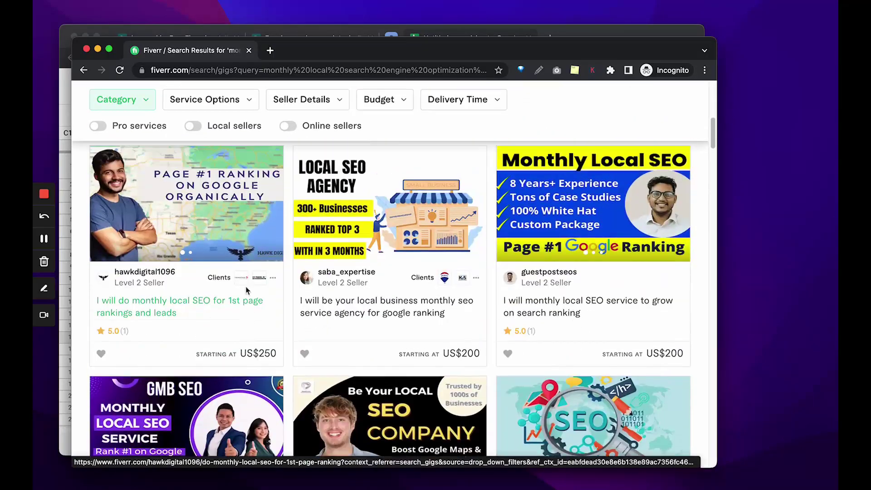
pyautogui.moveTo(247, 288)
pyautogui.scroll(5, 247, 285)
pyautogui.scroll(-4, 247, 283)
pyautogui.scroll(6, 254, 286)
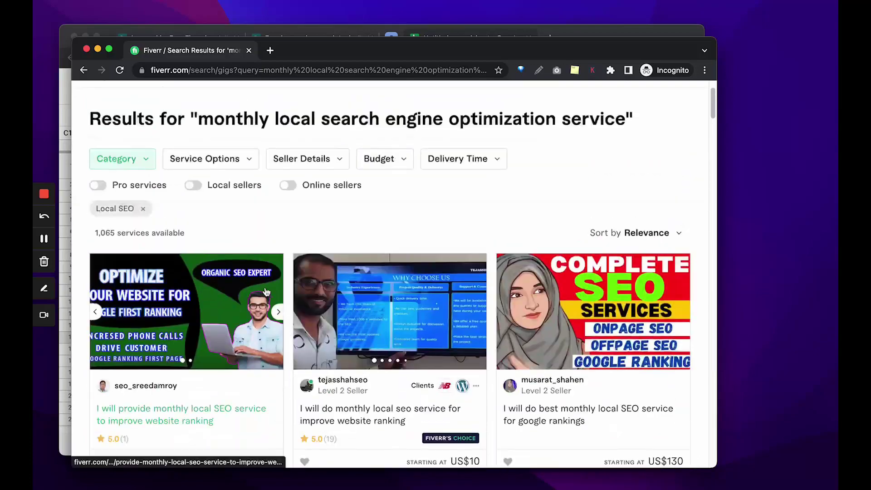
pyautogui.scroll(-5, 267, 292)
pyautogui.scroll(-20, 266, 292)
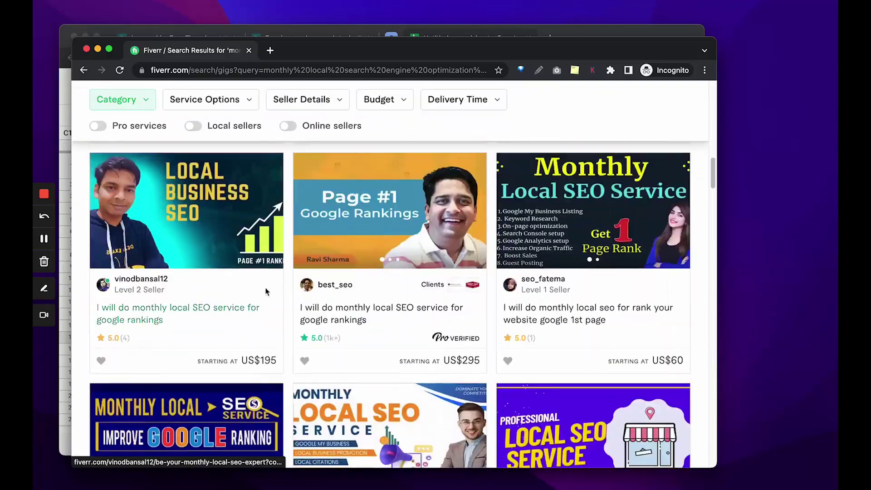
pyautogui.scroll(-5, 266, 292)
pyautogui.scroll(-5, 435, 299)
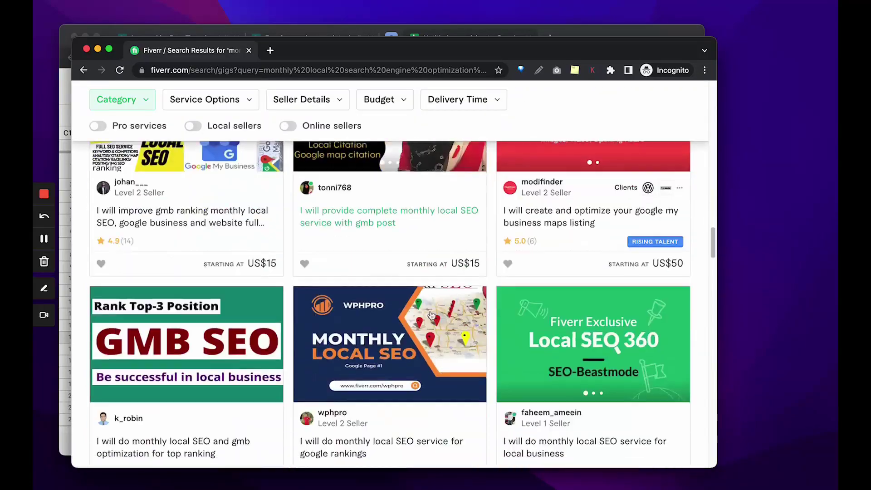
pyautogui.scroll(5, 435, 303)
pyautogui.scroll(-1, 435, 297)
pyautogui.scroll(20, 435, 295)
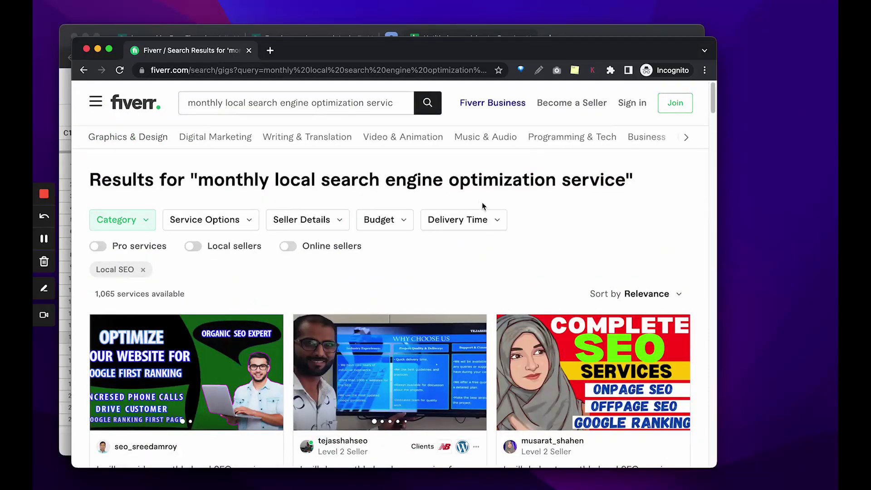
# Open the Service Options filter for the Local SEO results.
pyautogui.click(205, 220)
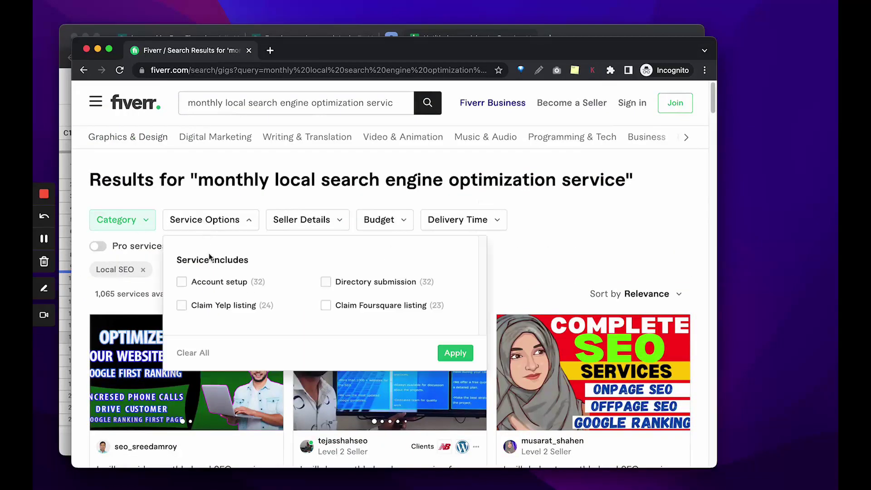